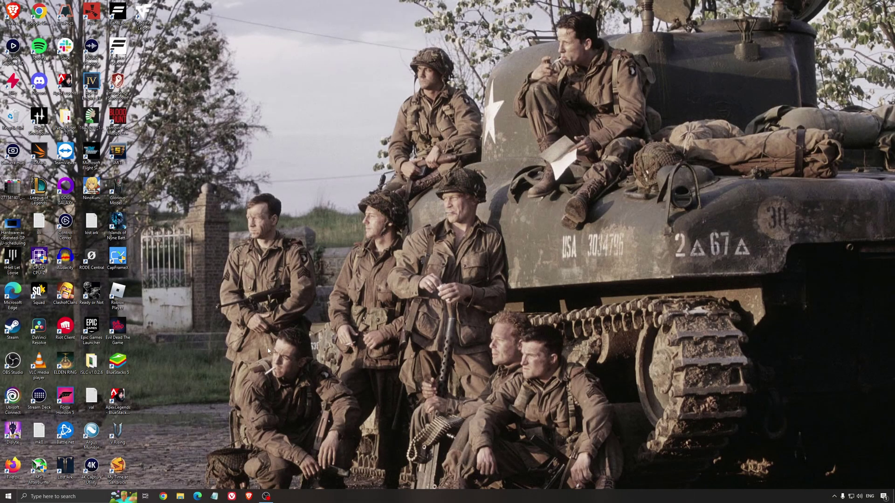
Step: Find Game Mode by searching 'game mode', confirm it's on, then check Xbox Game Bar and Captures are off
{"action": "left_click", "coordinate": [79, 497]}
{"action": "type", "text": "game"}
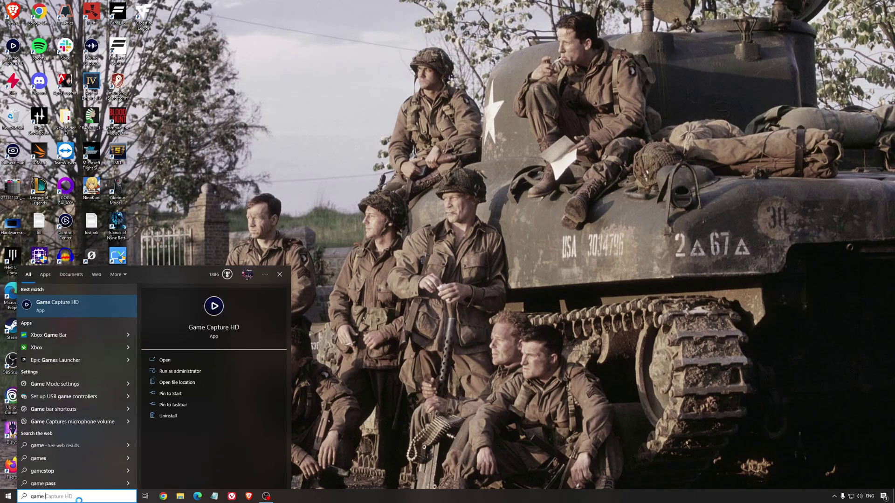
{"action": "type", "text": " mode"}
{"action": "key", "text": "Return"}
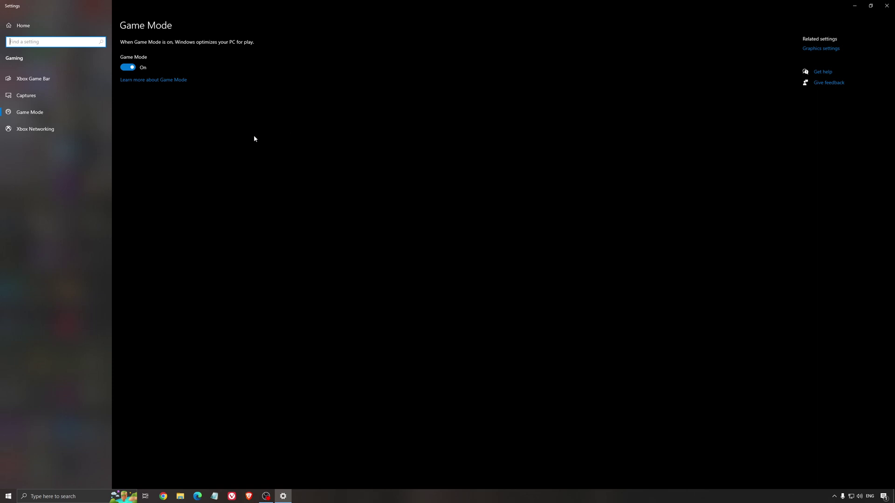
{"action": "left_click", "coordinate": [55, 82]}
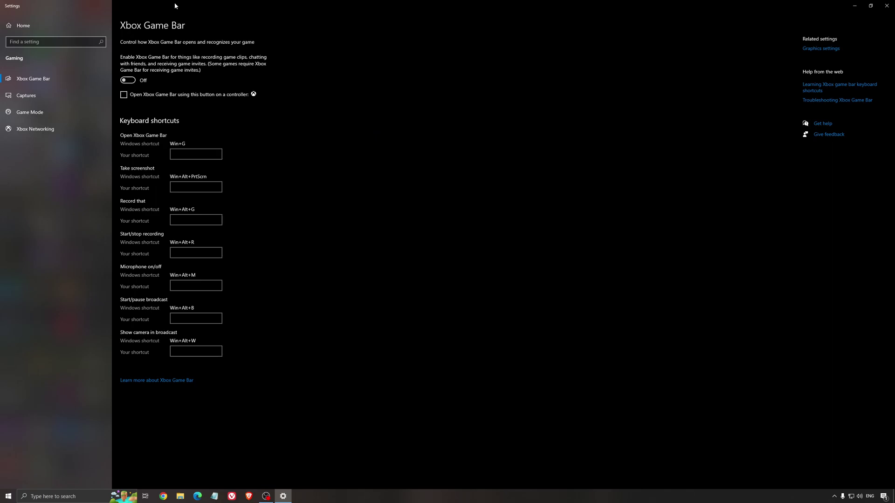
{"action": "left_click", "coordinate": [37, 95]}
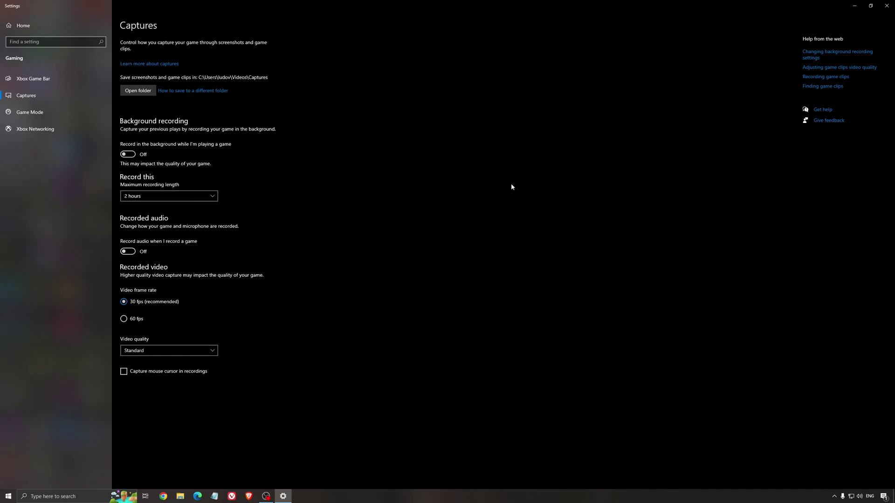
{"action": "left_click", "coordinate": [887, 6]}
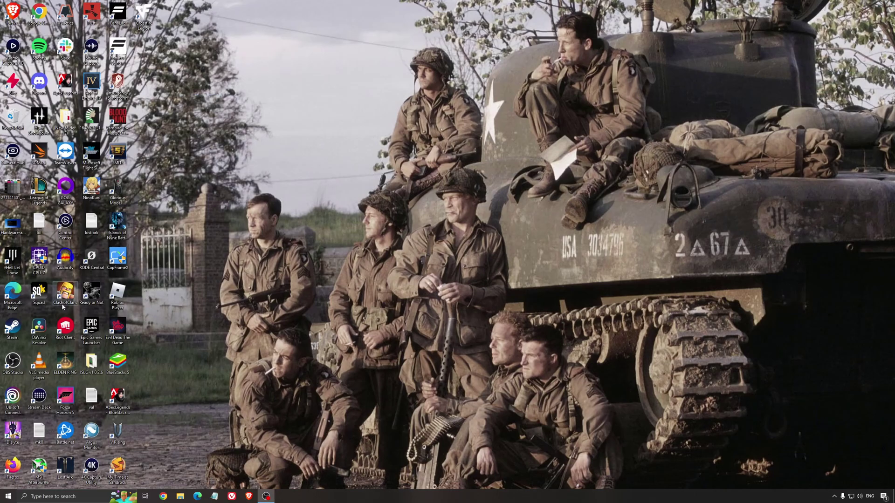
{"action": "double_click", "coordinate": [13, 226]}
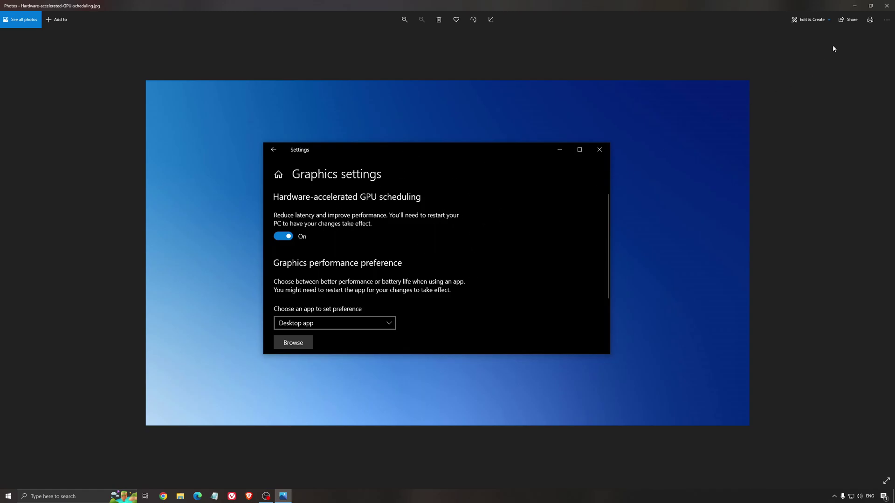
{"action": "left_click", "coordinate": [887, 6]}
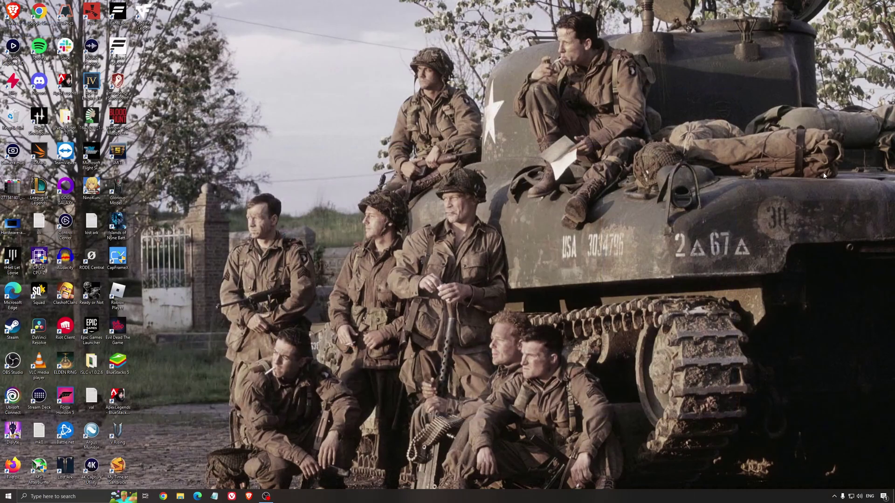
Step: Launch AMD Software from the hidden tray icons and confirm driver 22.5.2 is up to date
{"action": "left_click", "coordinate": [834, 497]}
{"action": "left_click", "coordinate": [842, 470]}
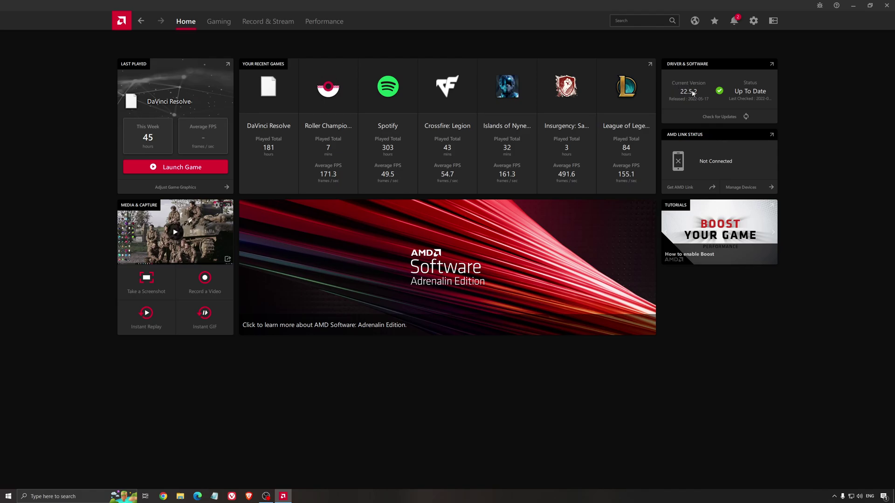
{"action": "left_click", "coordinate": [713, 121]}
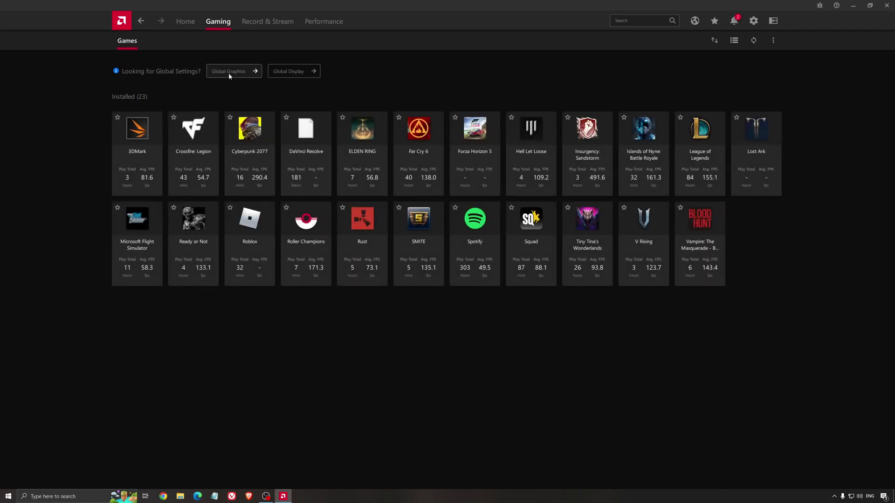
Step: View Global Graphics with the Custom profile and Radeon Chill at 168 FPS
{"action": "left_click", "coordinate": [229, 72]}
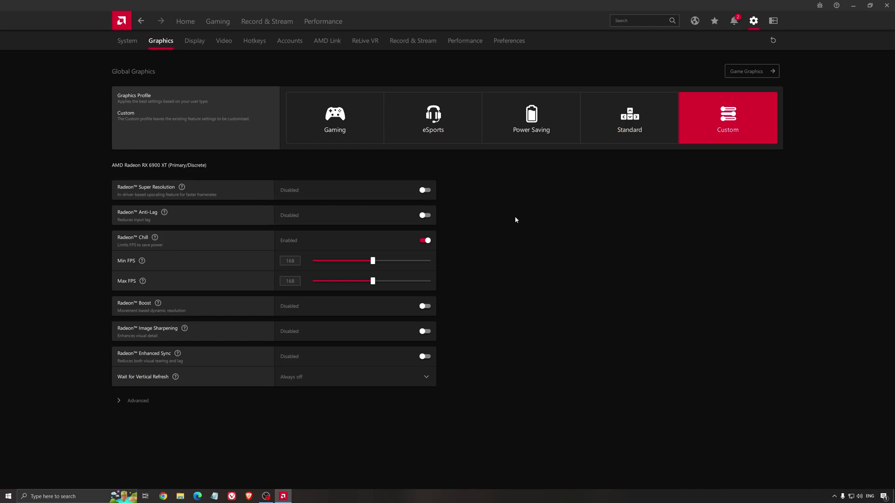
Step: Close AMD Software and launch NVIDIA Control Panel from the tray icon's menu
{"action": "left_click", "coordinate": [887, 5]}
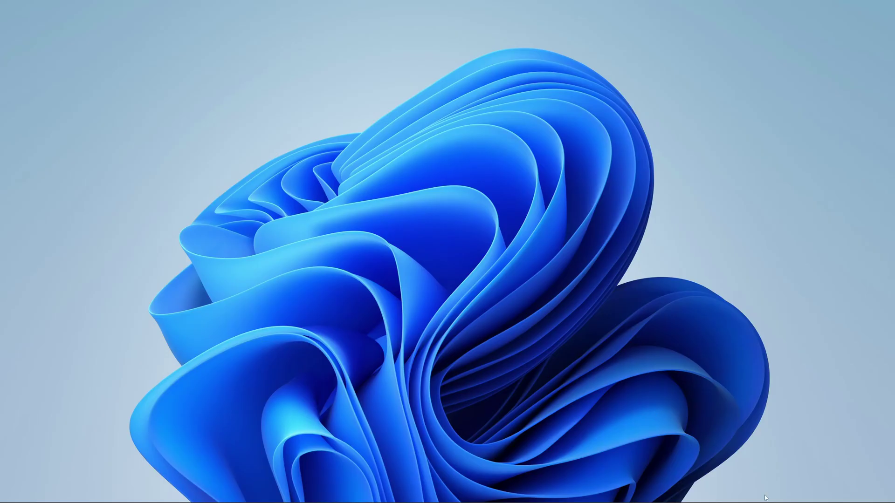
{"action": "mouse_move", "coordinate": [765, 501]}
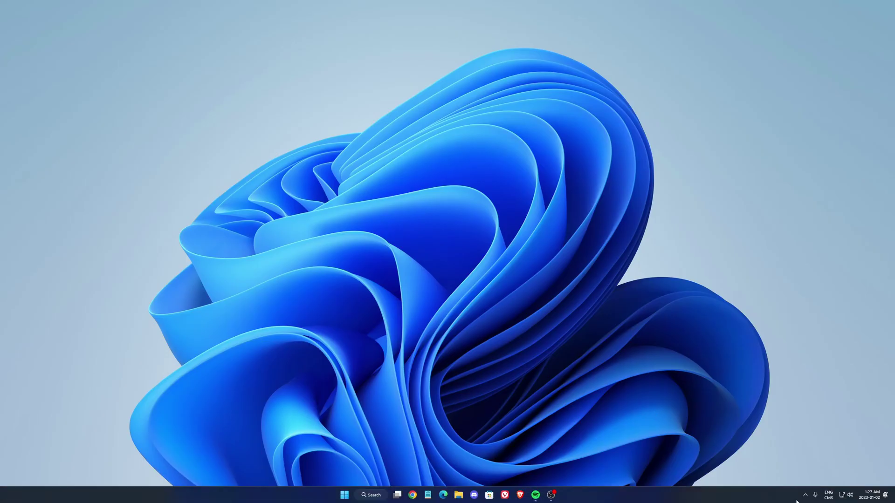
{"action": "left_click", "coordinate": [806, 495]}
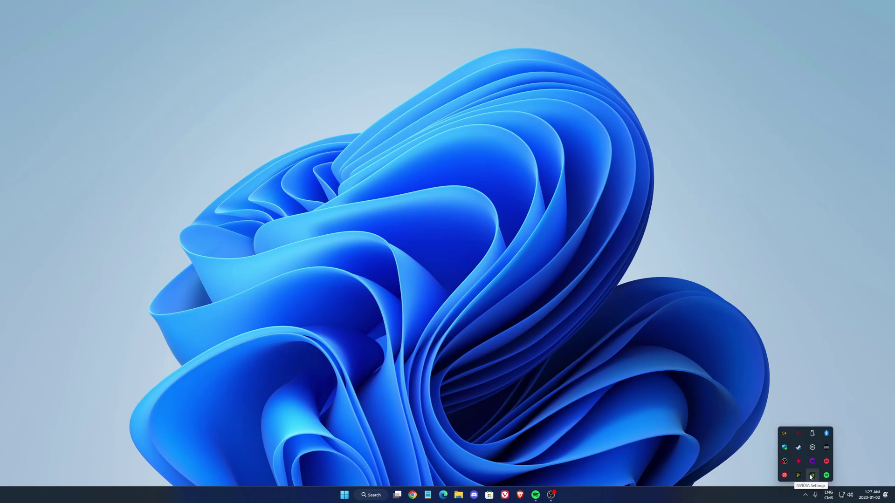
{"action": "right_click", "coordinate": [813, 477]}
{"action": "left_click", "coordinate": [830, 453]}
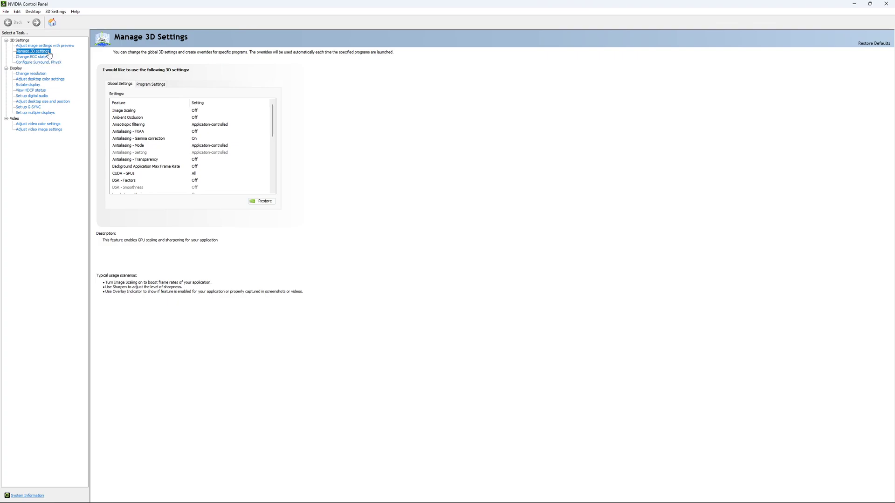
Step: In Manage 3D Settings, try a 167 FPS Max Frame Rate cap, then set it Off and confirm
{"action": "left_click_drag", "start_coordinate": [275, 113], "coordinate": [276, 129]}
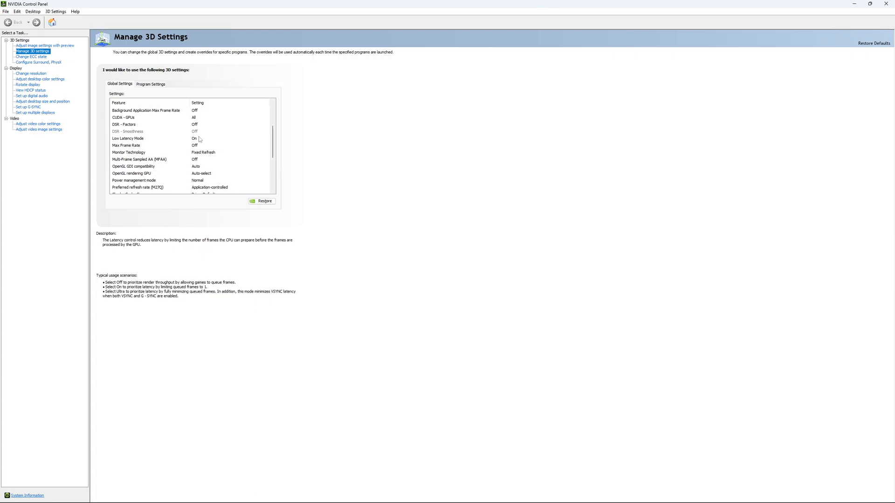
{"action": "left_click_drag", "start_coordinate": [273, 140], "coordinate": [272, 146]}
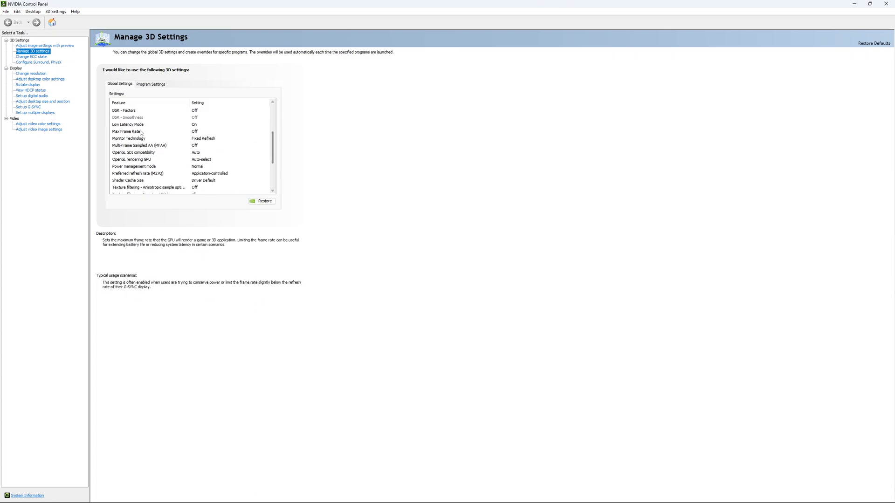
{"action": "left_click", "coordinate": [190, 133]}
{"action": "left_click", "coordinate": [190, 133]}
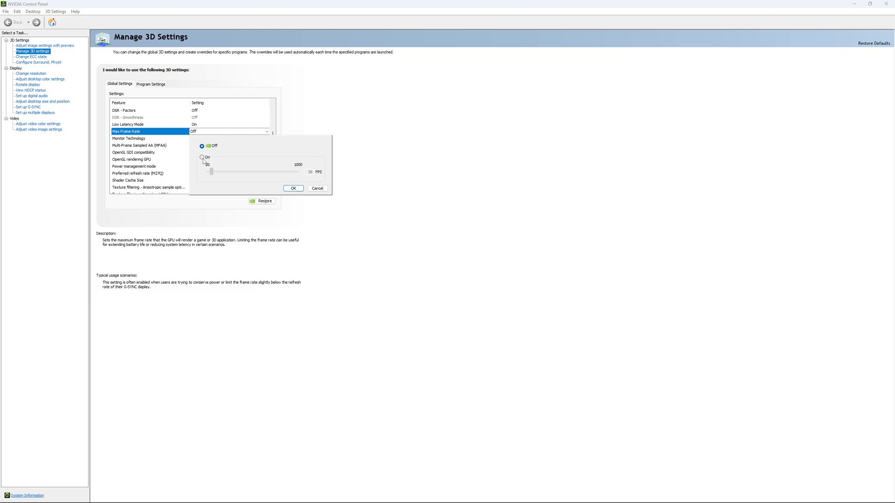
{"action": "left_click", "coordinate": [202, 158]}
{"action": "left_click_drag", "start_coordinate": [216, 172], "coordinate": [224, 178]}
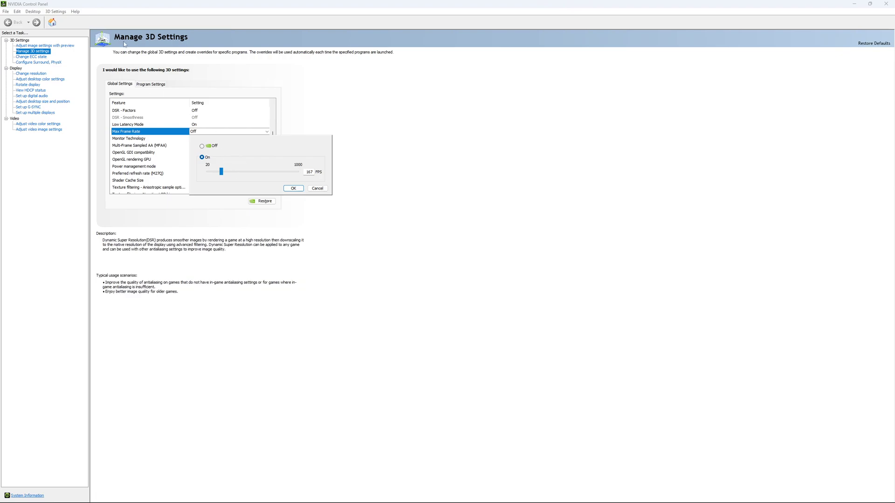
{"action": "left_click", "coordinate": [202, 146]}
{"action": "left_click", "coordinate": [294, 188]}
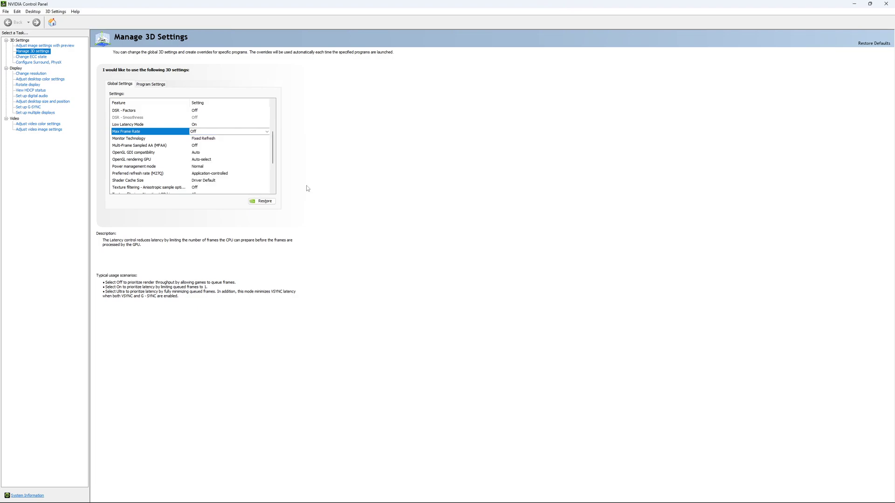
{"action": "scroll", "coordinate": [224, 135], "scroll_direction": "down", "scroll_amount": 3}
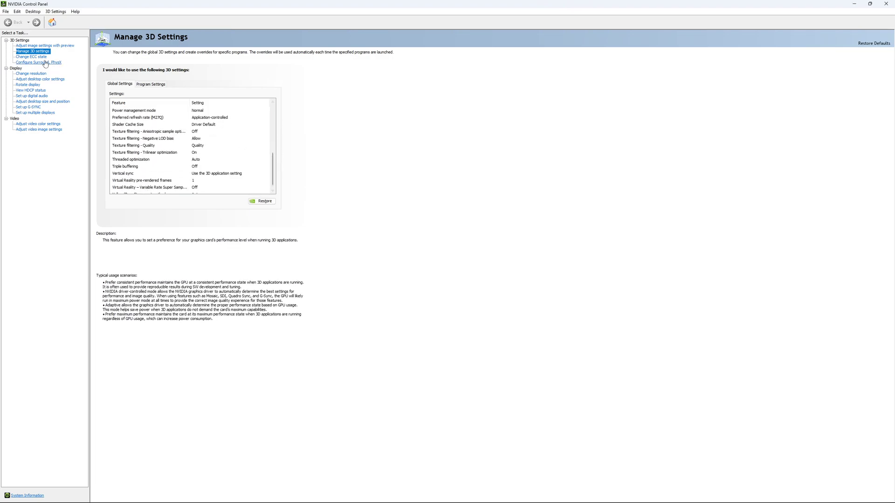
Step: Check the ECC state page, then keep the display at 2560 × 1440 and 170Hz
{"action": "left_click", "coordinate": [34, 57]}
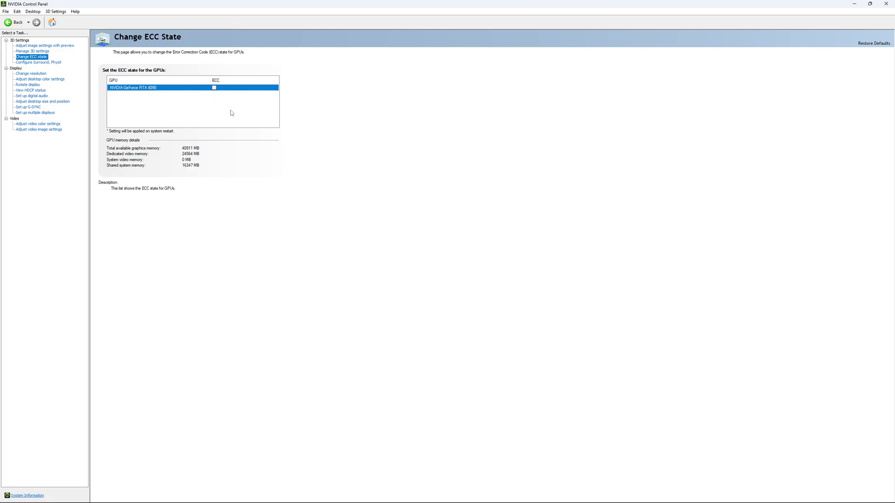
{"action": "left_click", "coordinate": [31, 73]}
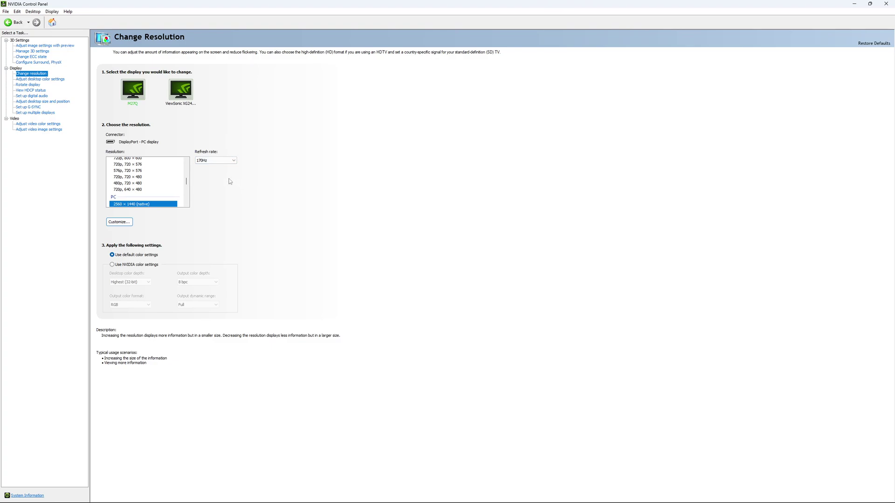
{"action": "left_click", "coordinate": [221, 162]}
{"action": "left_click", "coordinate": [220, 164]}
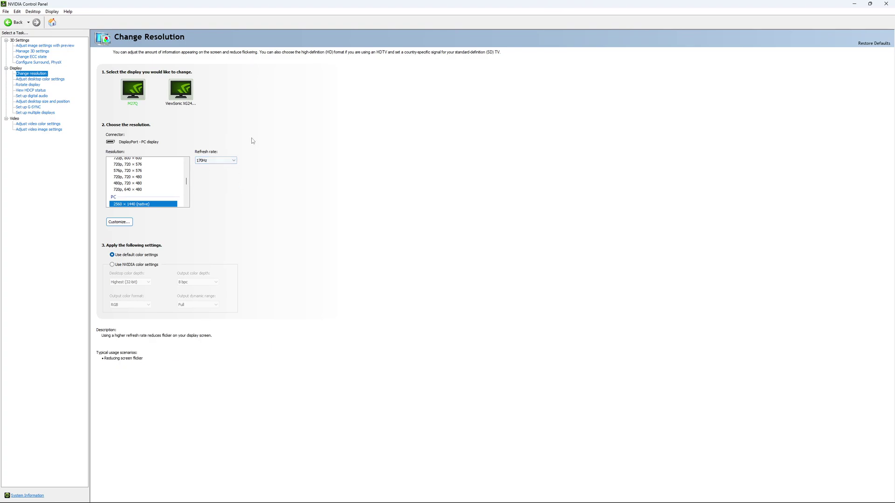
{"action": "left_click", "coordinate": [224, 161]}
{"action": "left_click", "coordinate": [310, 172]}
{"action": "left_click", "coordinate": [222, 159]}
{"action": "left_click", "coordinate": [261, 170]}
Step: Leave Enable G-SYNC unchecked on Set up G-SYNC and leave NVIDIA Control Panel
{"action": "left_click", "coordinate": [31, 108]}
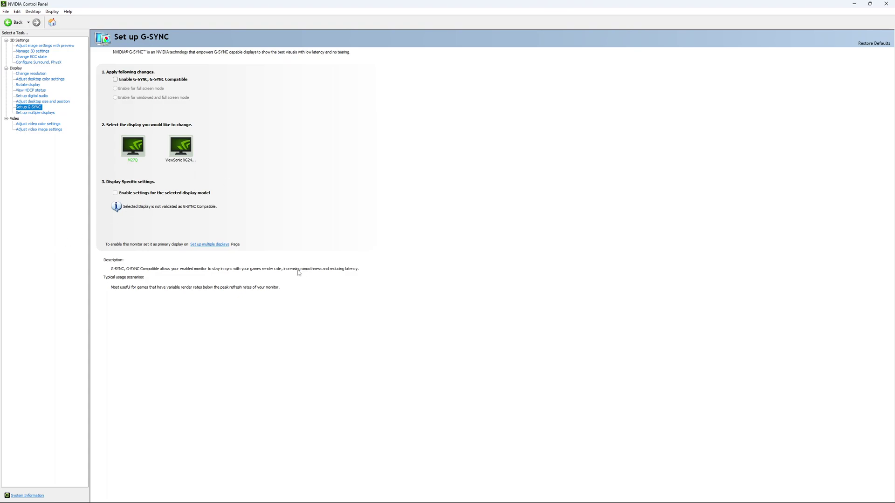
{"action": "key", "text": "super+d"}
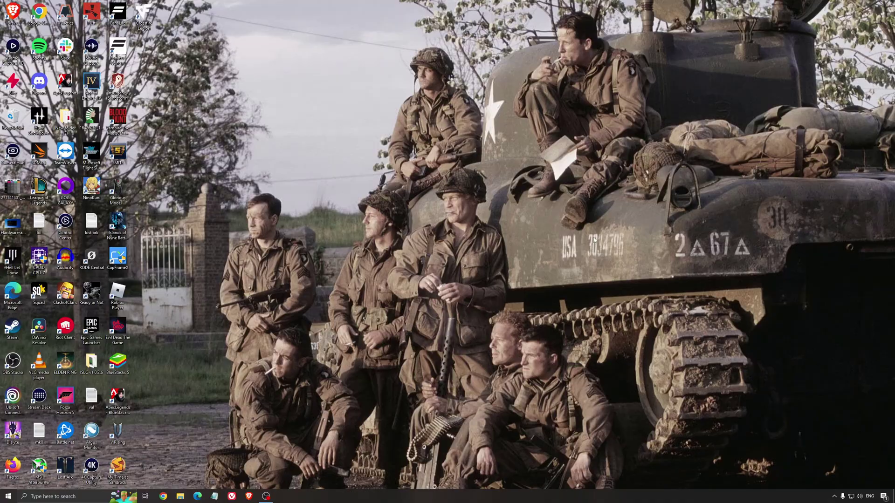
Step: Open Power Options through search, review the High performance plan, and return to the plan list
{"action": "left_click", "coordinate": [87, 498]}
{"action": "type", "text": "nvidia"}
{"action": "key", "text": "Return"}
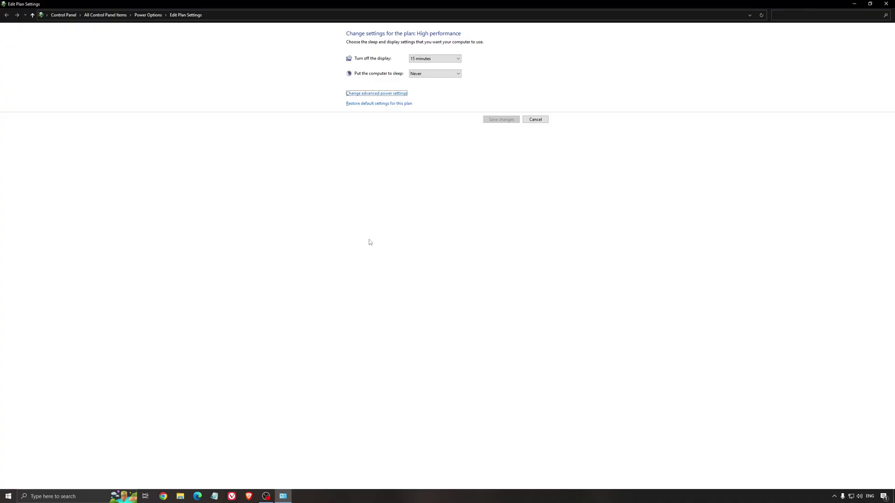
{"action": "left_click", "coordinate": [154, 17]}
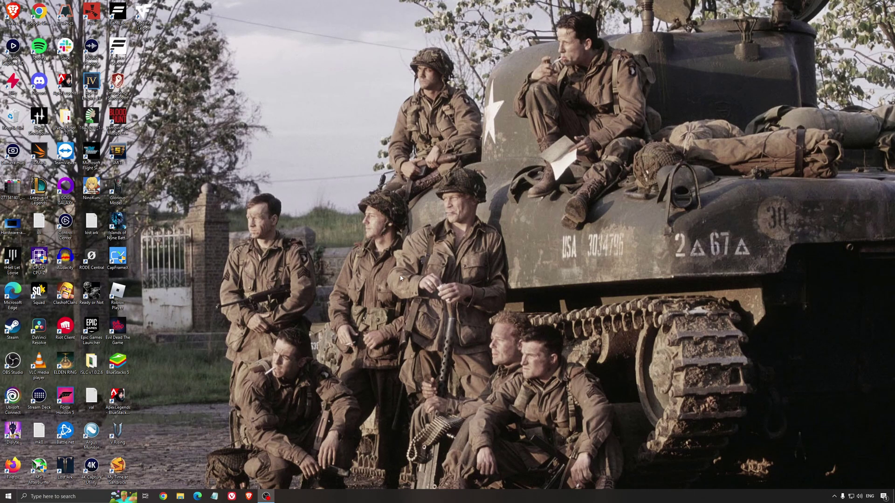
Step: Open ISLC, set the 16000 MB free-memory threshold, start purging, and minimize the window
{"action": "double_click", "coordinate": [91, 363]}
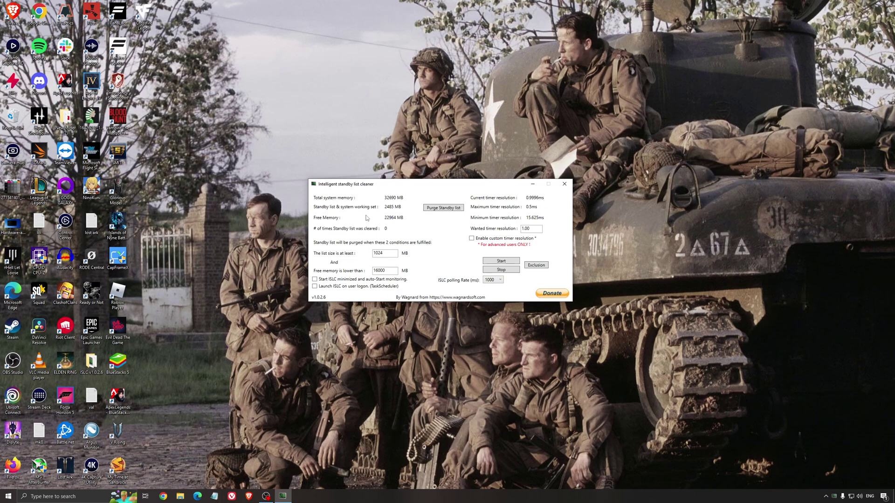
{"action": "left_click_drag", "start_coordinate": [379, 190], "coordinate": [375, 194]}
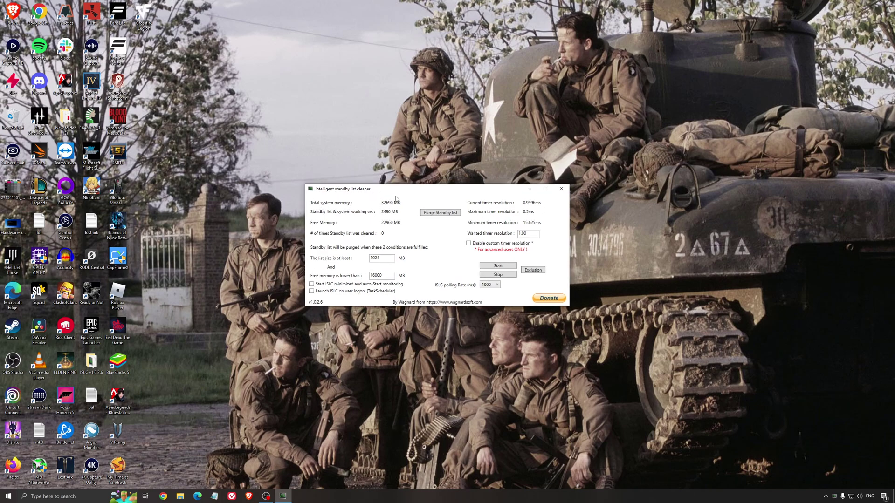
{"action": "double_click", "coordinate": [388, 276]}
{"action": "left_click", "coordinate": [498, 267]}
{"action": "left_click_drag", "start_coordinate": [472, 190], "coordinate": [500, 194]}
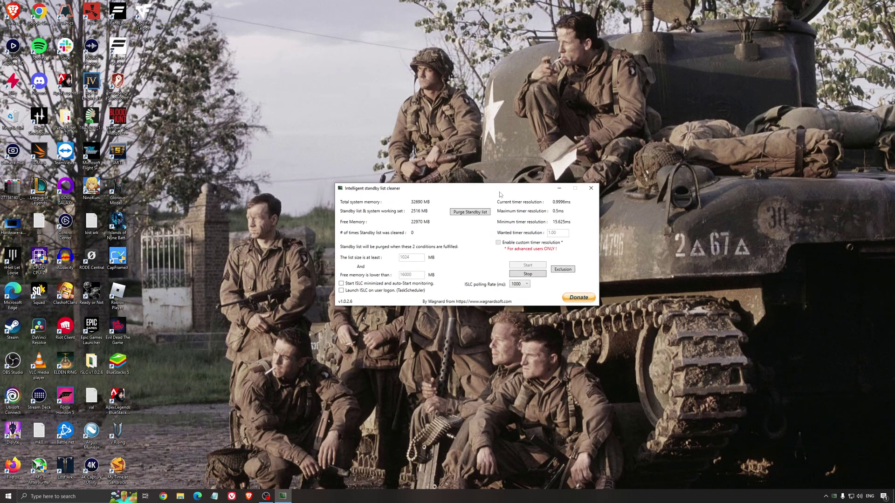
{"action": "left_click", "coordinate": [559, 189]}
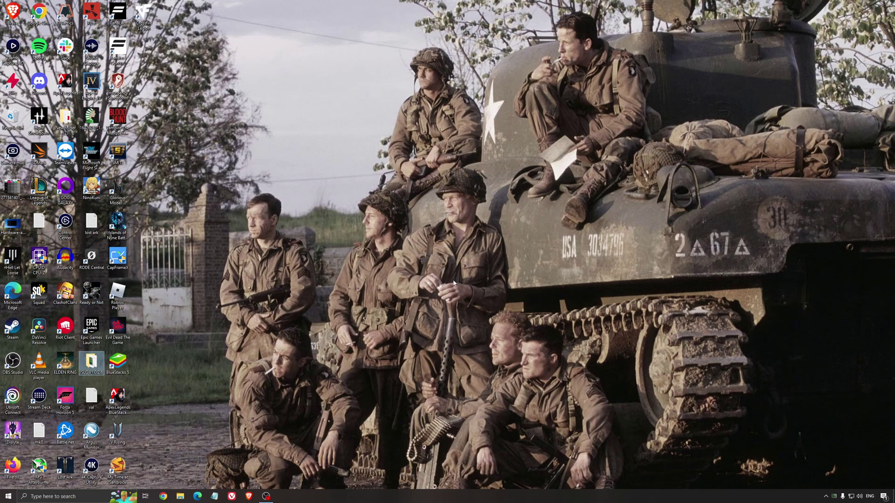
{"action": "left_click", "coordinate": [433, 250]}
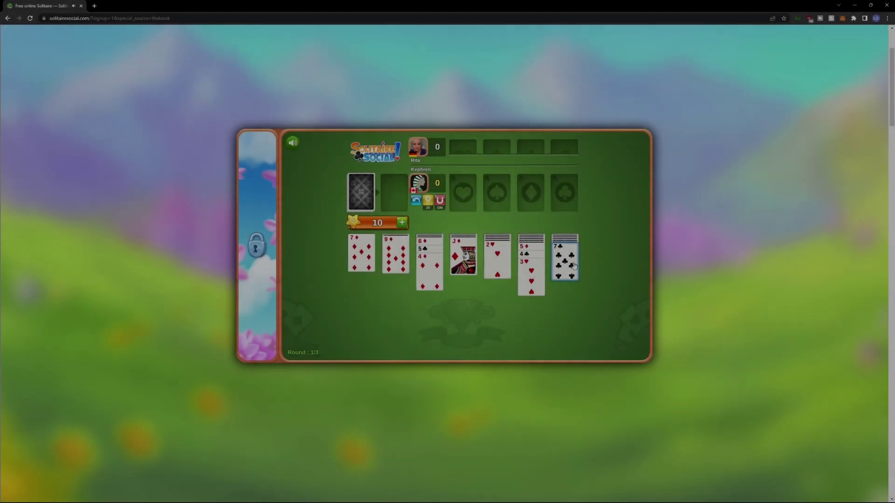
Step: Rebuild runs onto 7♣ and 9♦, place K♦ in the empty column, and send A♥ and 2♥ up
{"action": "left_click_drag", "start_coordinate": [426, 242], "coordinate": [563, 255]}
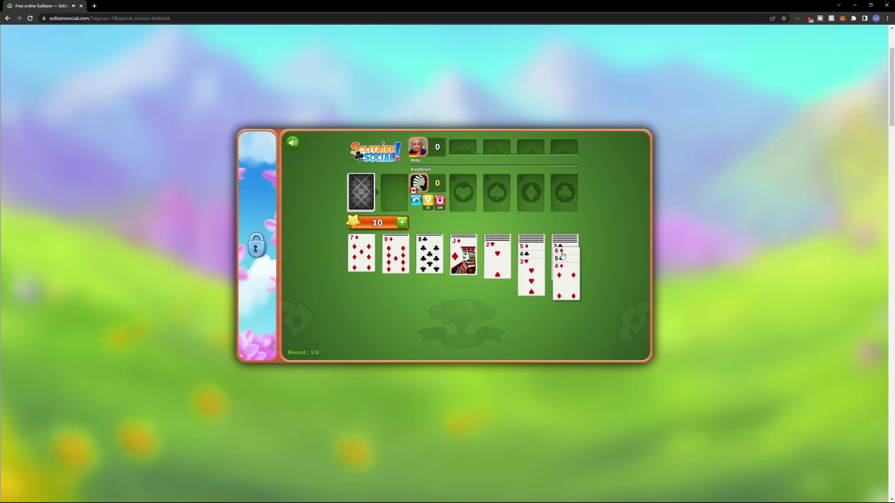
{"action": "left_click_drag", "start_coordinate": [361, 247], "coordinate": [428, 246]}
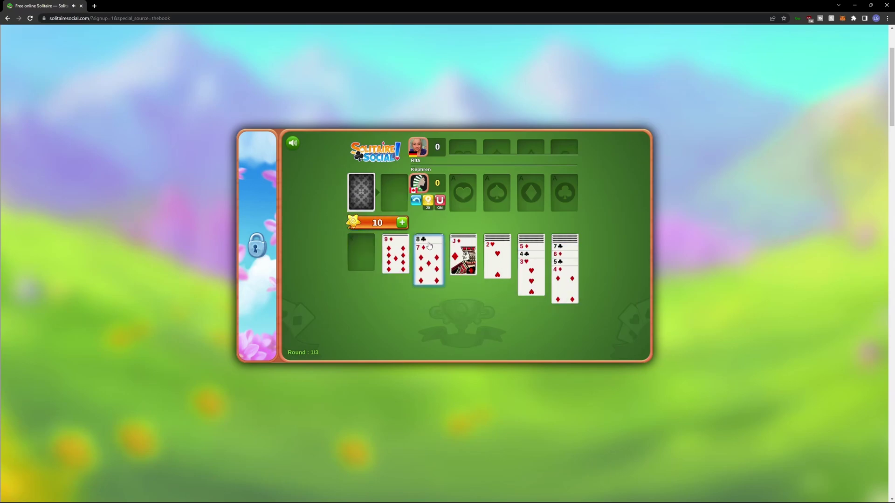
{"action": "left_click", "coordinate": [428, 243]}
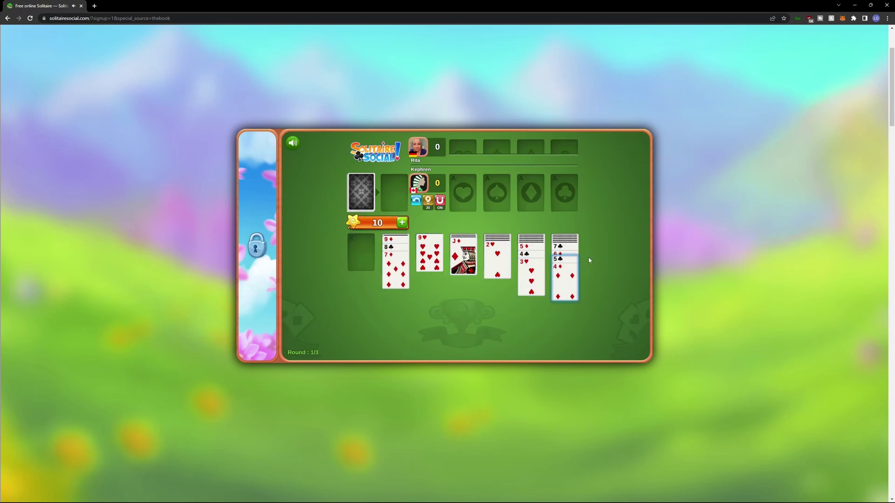
{"action": "left_click", "coordinate": [366, 203]}
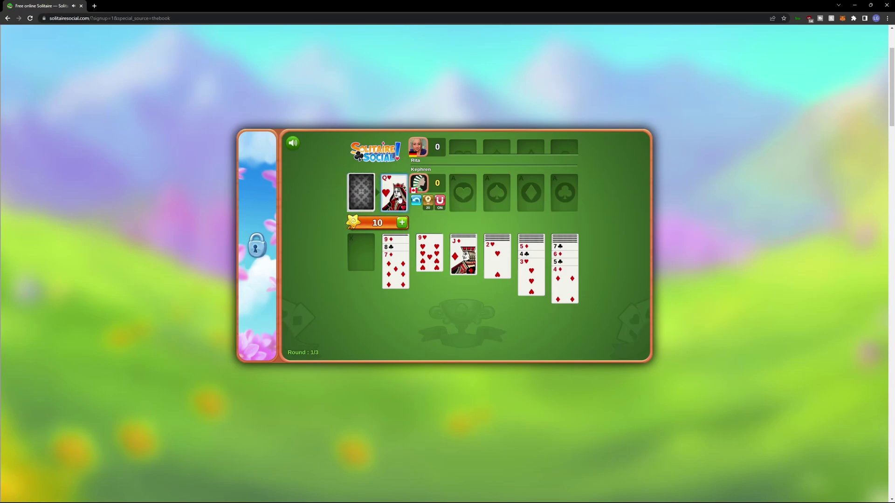
{"action": "left_click", "coordinate": [400, 198]}
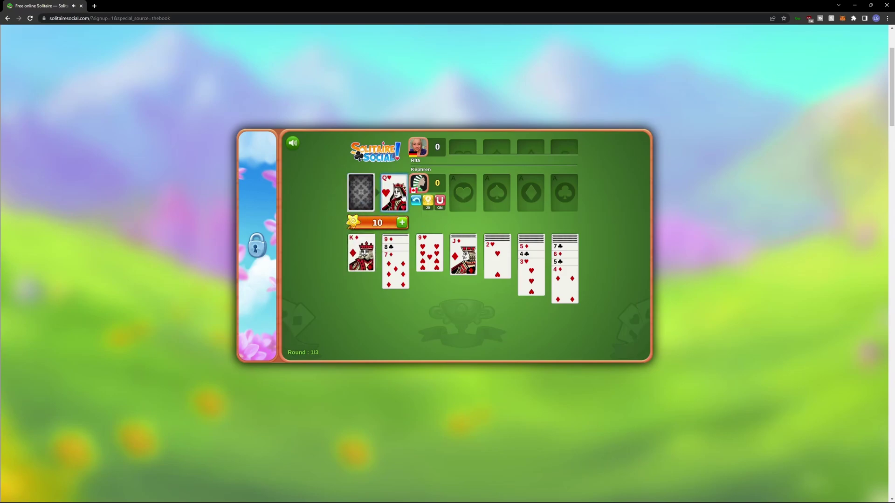
{"action": "left_click", "coordinate": [361, 188]}
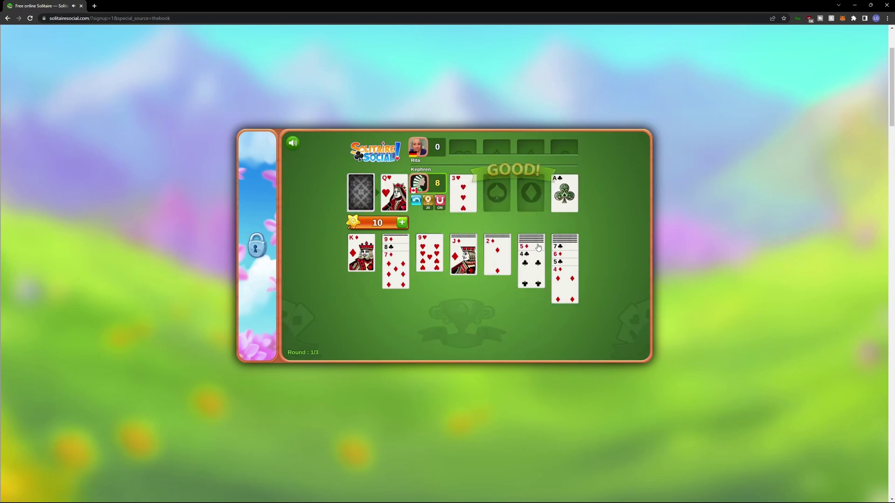
Step: Cycle the stock to place 3♣ on 4♦ and 2♦ on 3♣, sending A♠ and 2♣ to foundations
{"action": "left_click", "coordinate": [362, 193]}
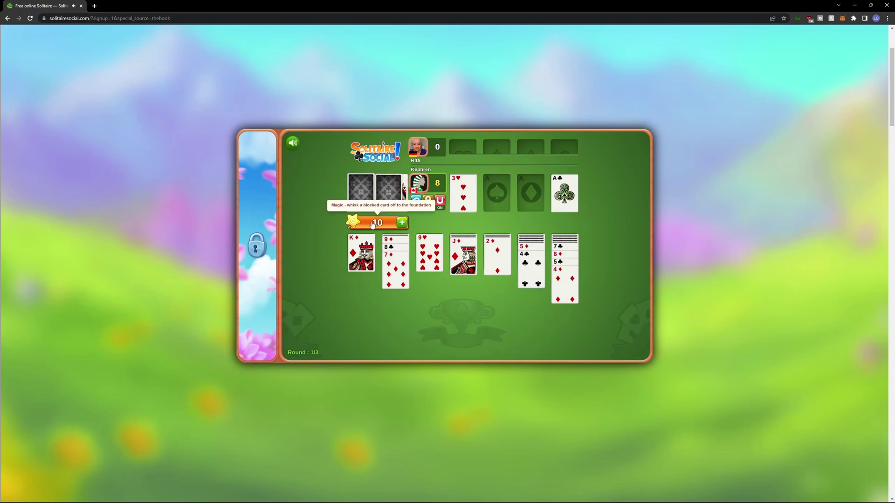
{"action": "left_click", "coordinate": [391, 200]}
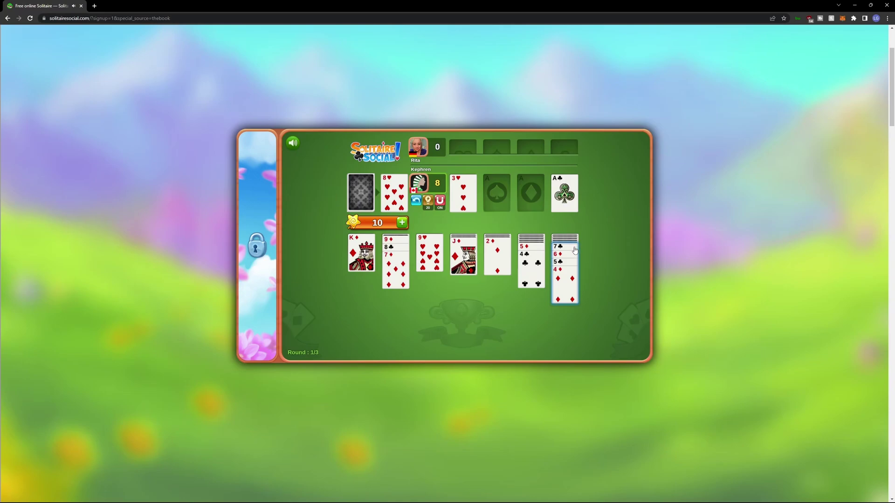
{"action": "left_click", "coordinate": [362, 189]}
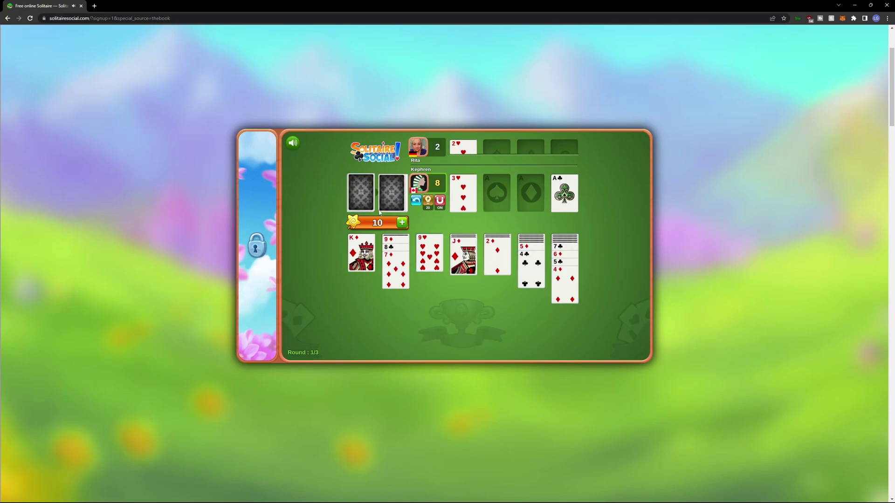
{"action": "left_click", "coordinate": [359, 193]}
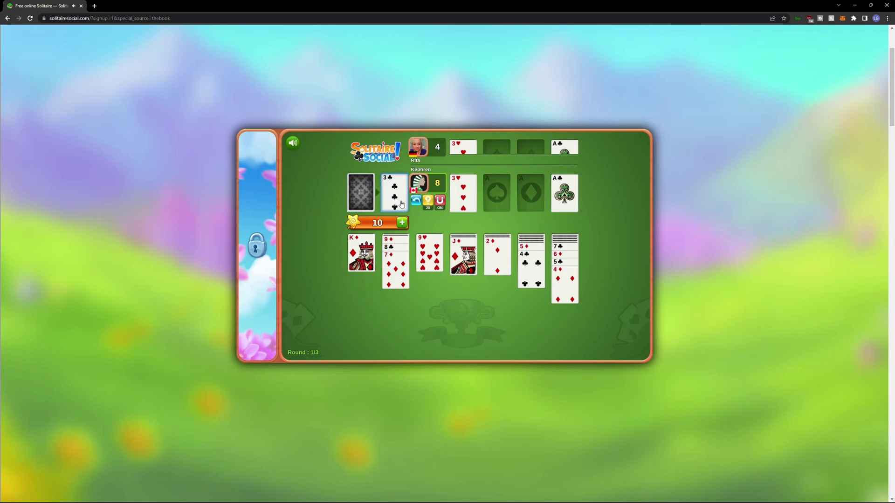
{"action": "left_click", "coordinate": [398, 196]}
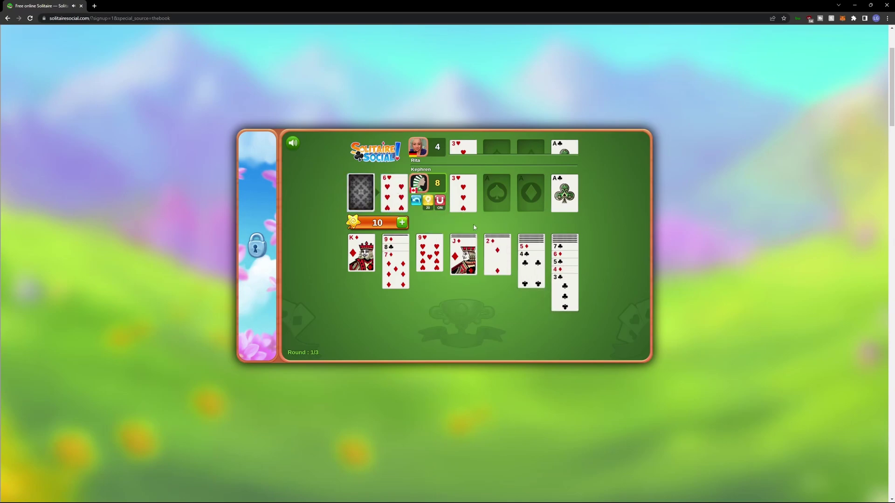
{"action": "left_click", "coordinate": [501, 256]}
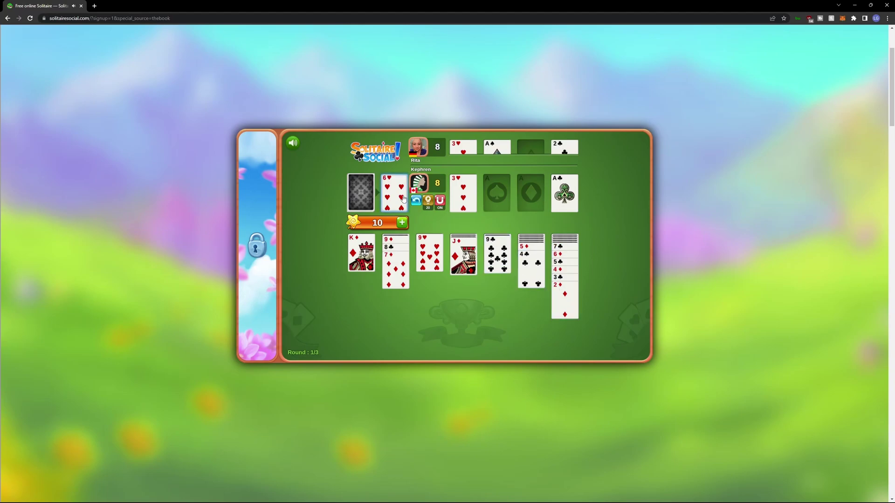
{"action": "left_click", "coordinate": [366, 196]}
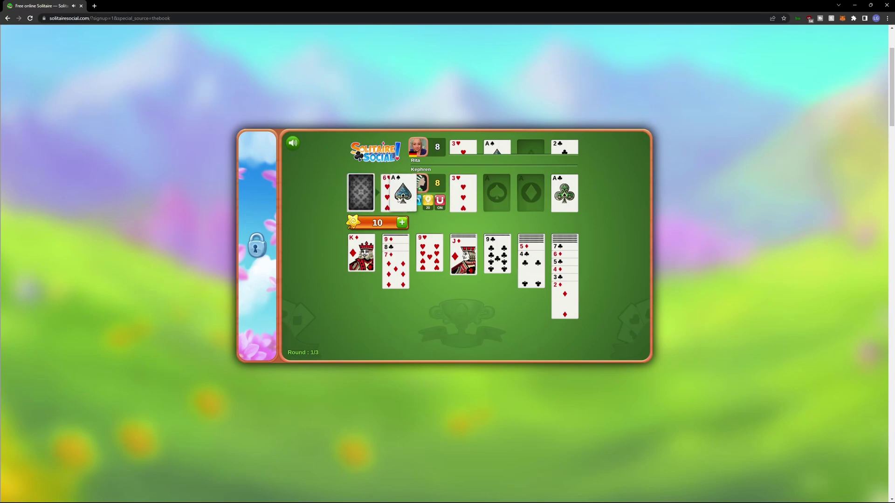
{"action": "left_click", "coordinate": [399, 198]}
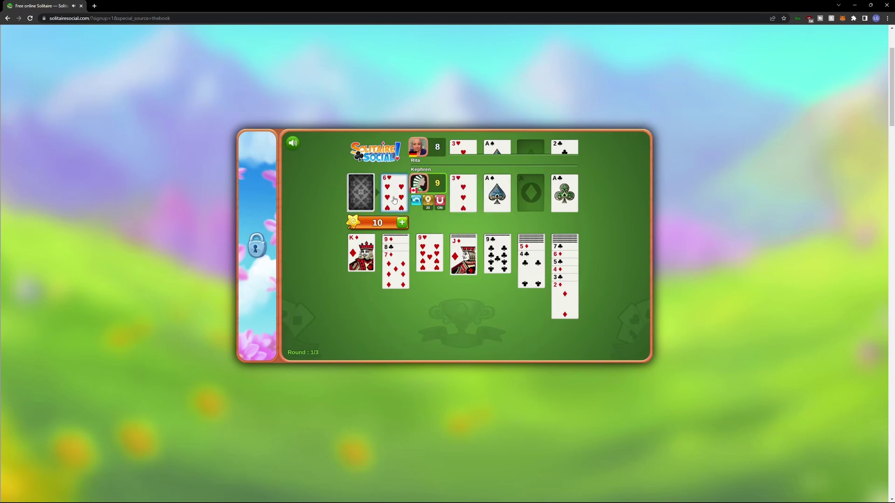
{"action": "left_click", "coordinate": [353, 198]}
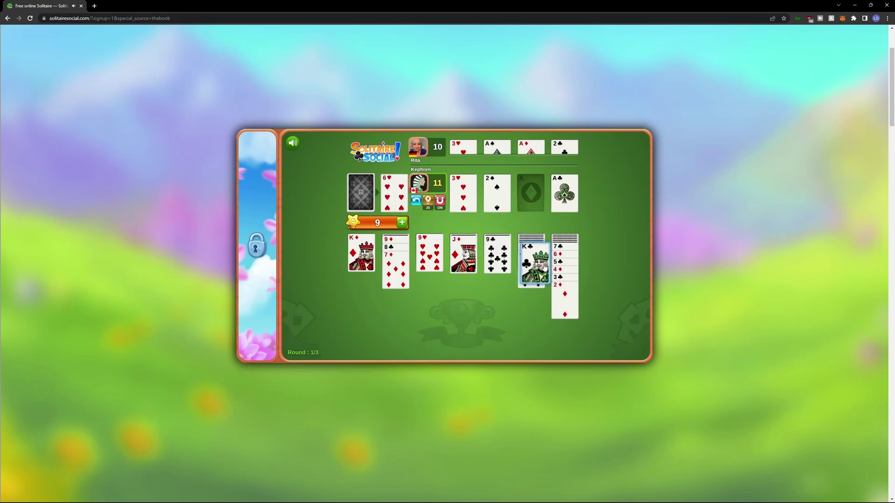
{"action": "left_click", "coordinate": [360, 192]}
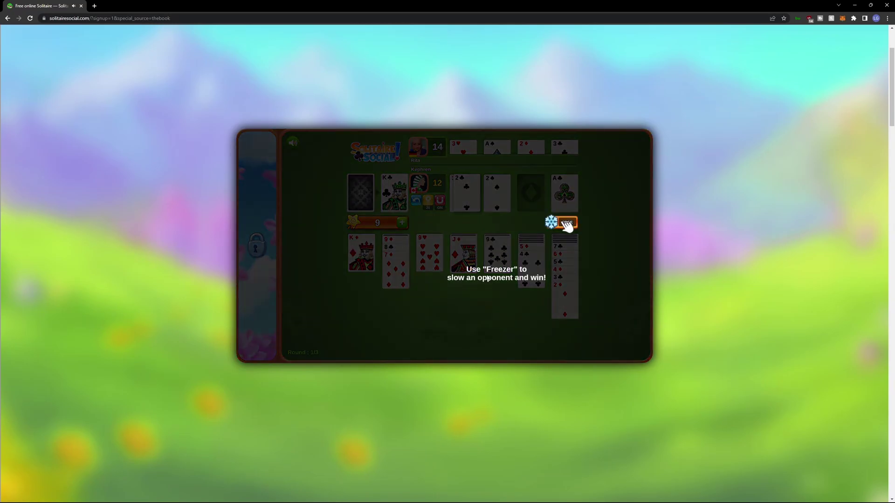
Step: Freeze the opponent, stack 10♣ onto J♦ and the 9♦-8♣-7♦ run onto it, then keep drawing
{"action": "left_click", "coordinate": [569, 223]}
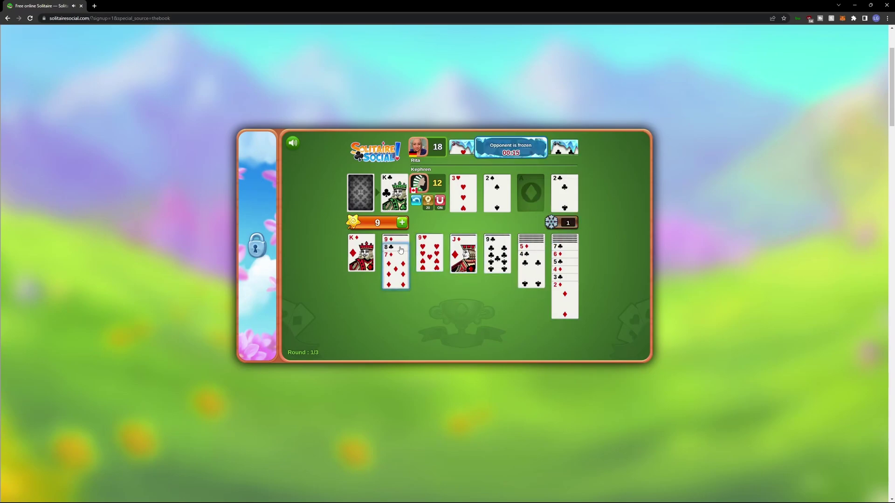
{"action": "left_click", "coordinate": [360, 192]}
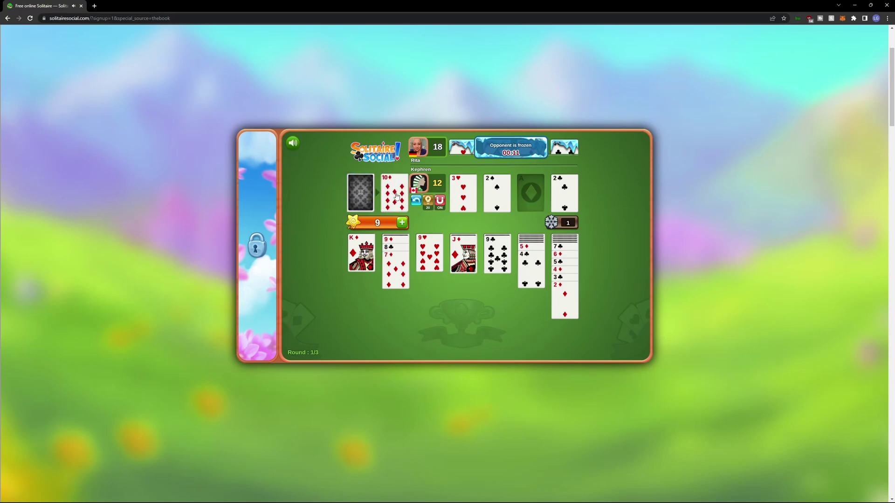
{"action": "left_click", "coordinate": [360, 193]}
{"action": "left_click", "coordinate": [395, 194]}
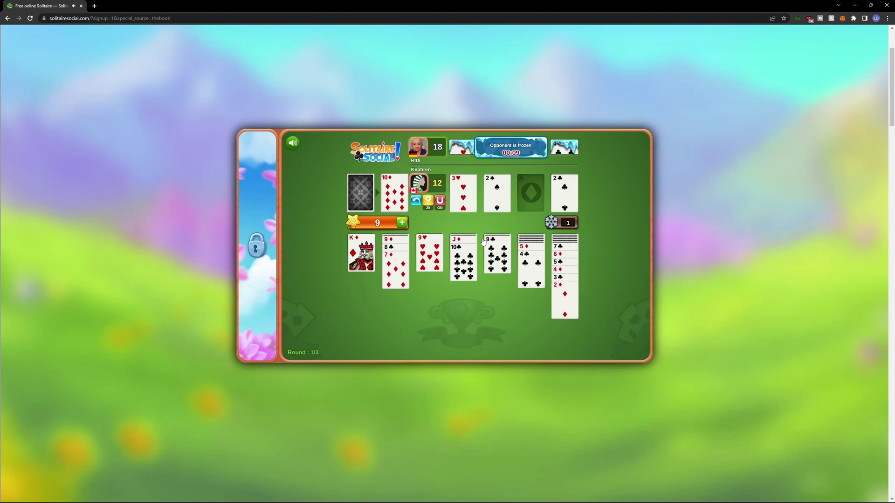
{"action": "left_click", "coordinate": [395, 240]}
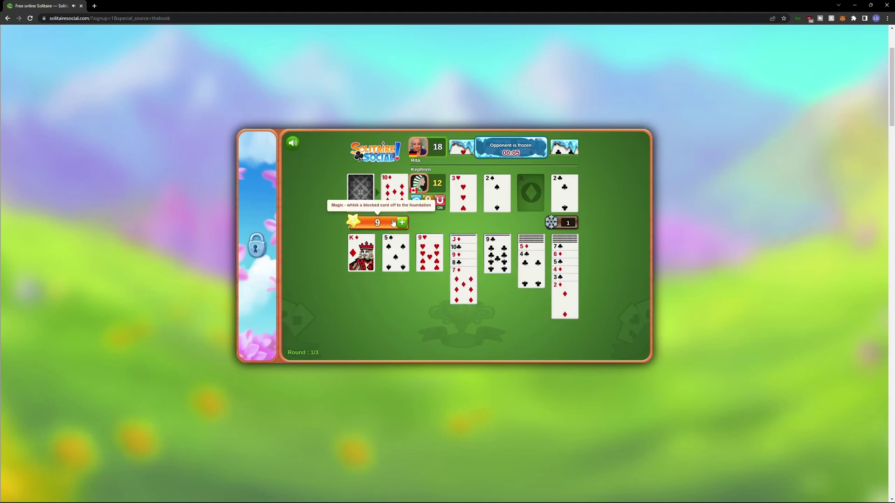
{"action": "left_click", "coordinate": [360, 192]}
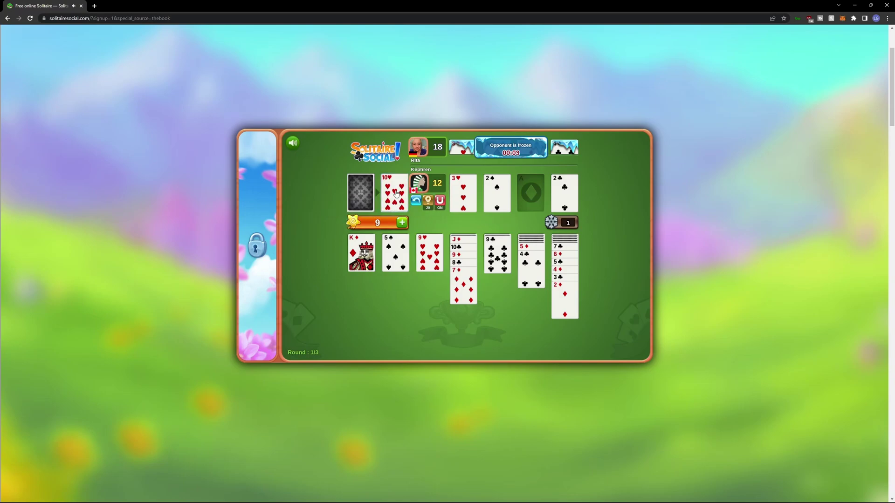
{"action": "left_click", "coordinate": [360, 192]}
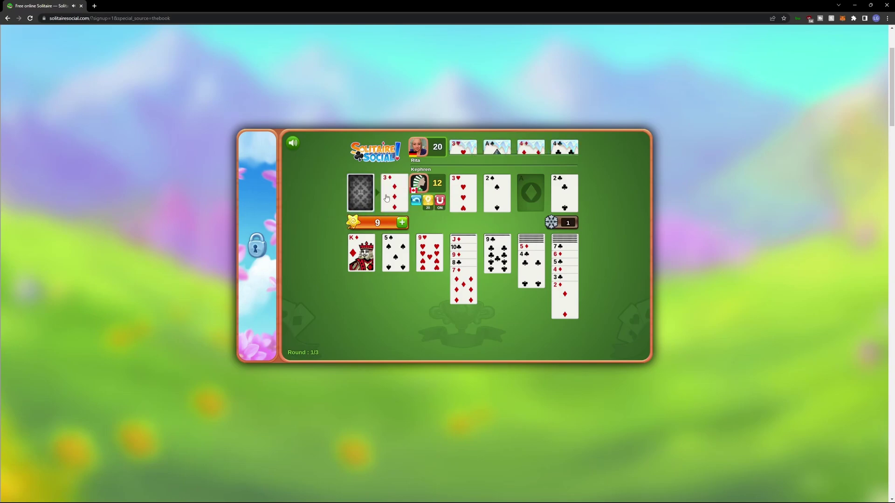
{"action": "left_click", "coordinate": [394, 196]}
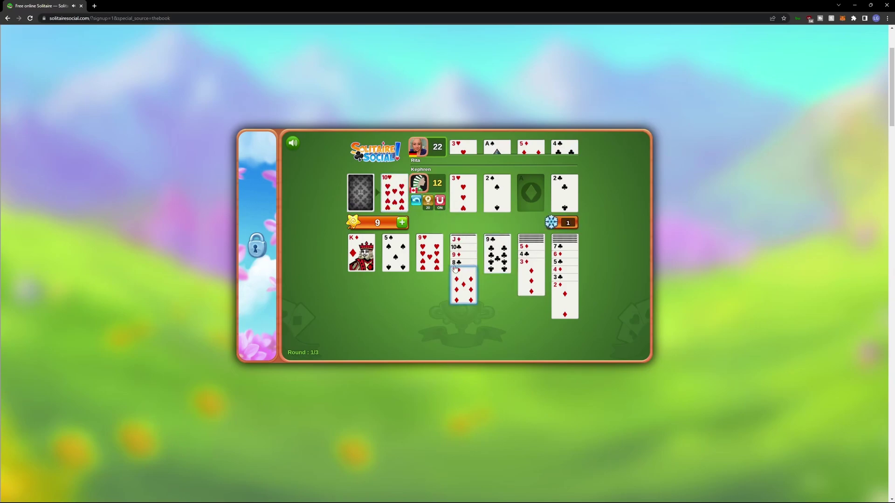
{"action": "left_click", "coordinate": [360, 197]}
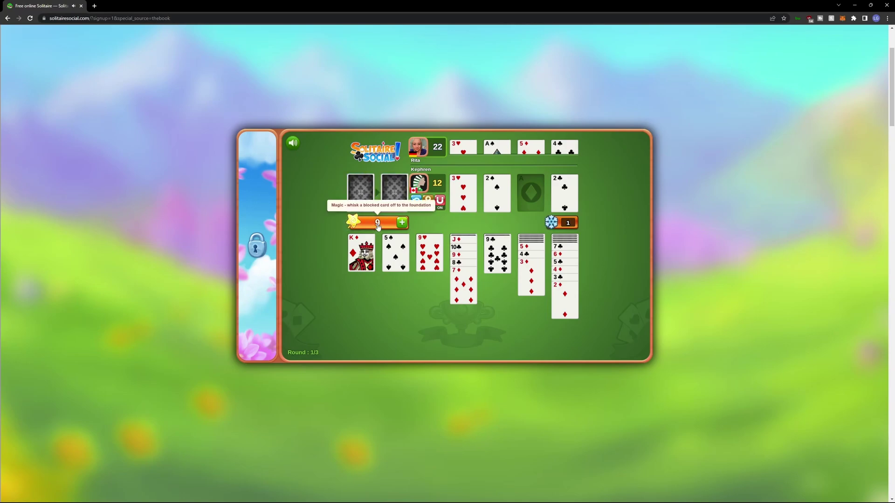
{"action": "left_click", "coordinate": [376, 202]}
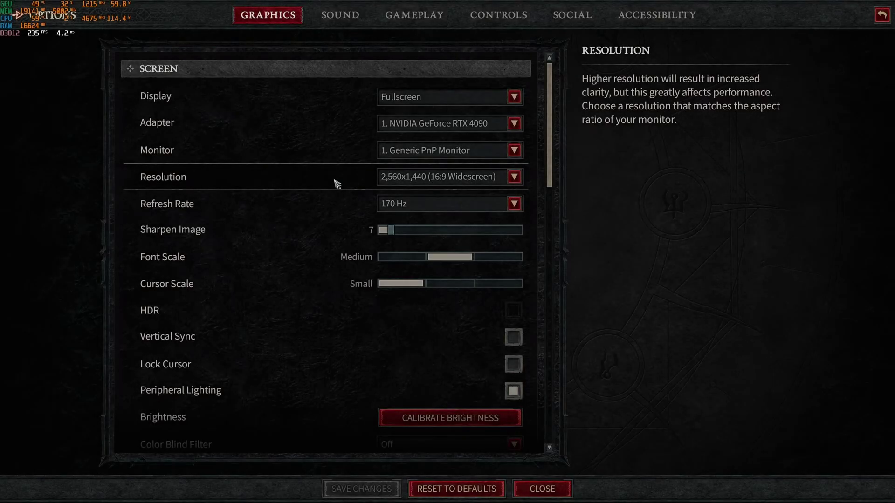
{"action": "left_click", "coordinate": [431, 97]}
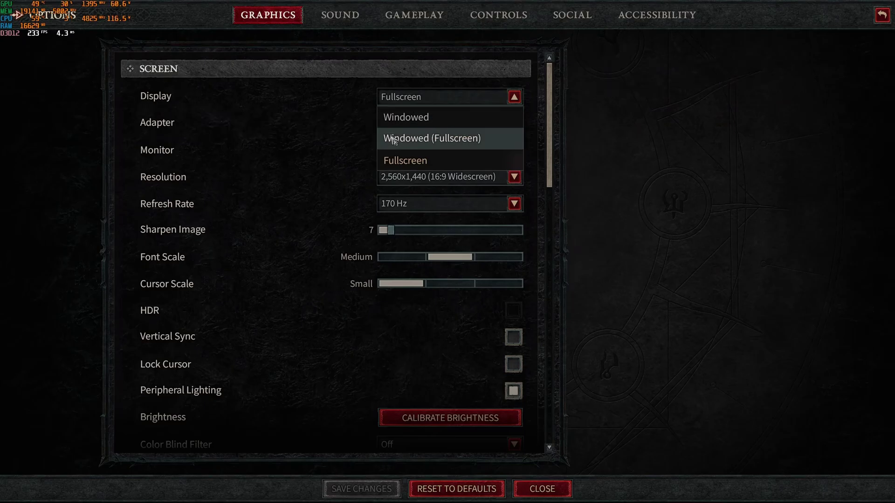
{"action": "left_click", "coordinate": [609, 123]}
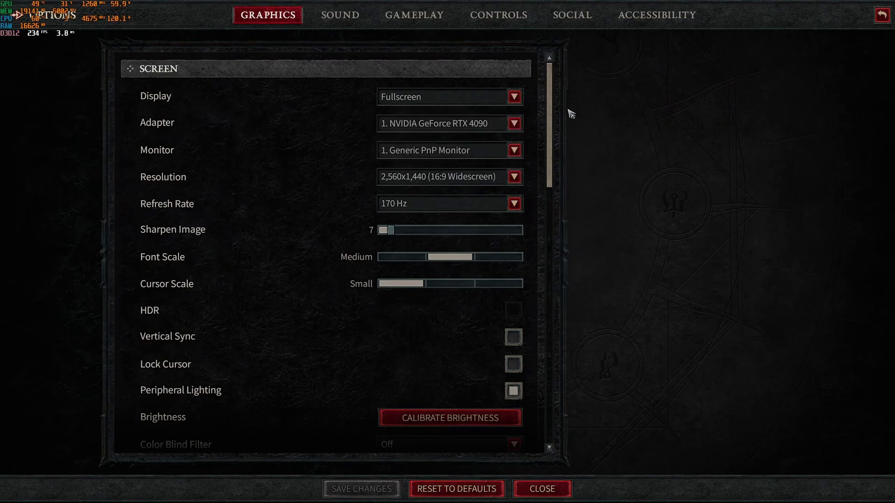
{"action": "left_click", "coordinate": [504, 124]}
{"action": "left_click", "coordinate": [588, 146]}
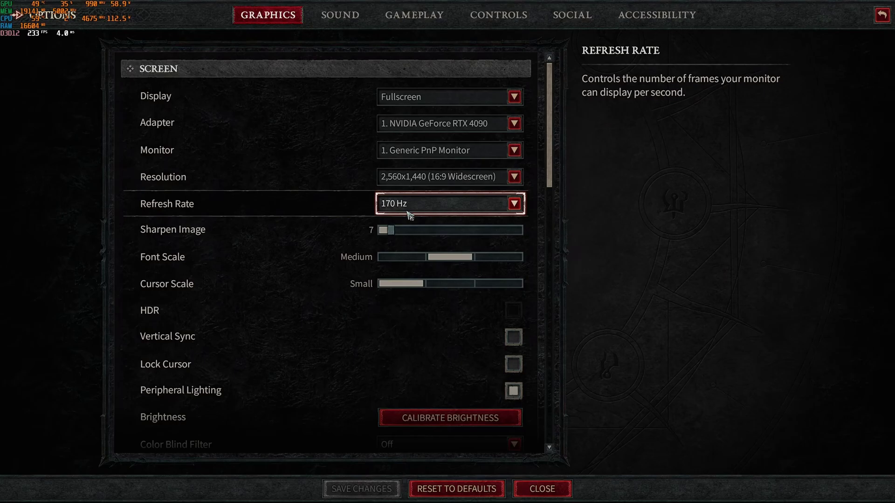
{"action": "left_click", "coordinate": [478, 208]}
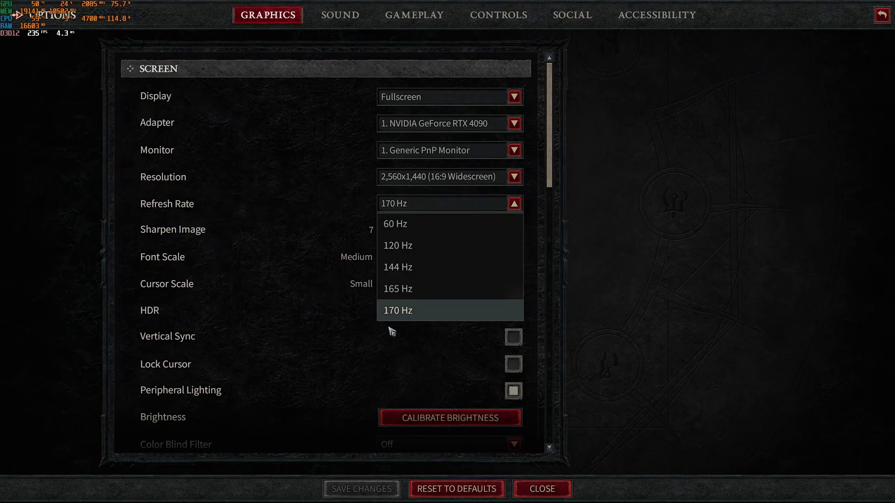
{"action": "left_click", "coordinate": [643, 255]}
{"action": "left_click_drag", "start_coordinate": [552, 154], "coordinate": [558, 178]}
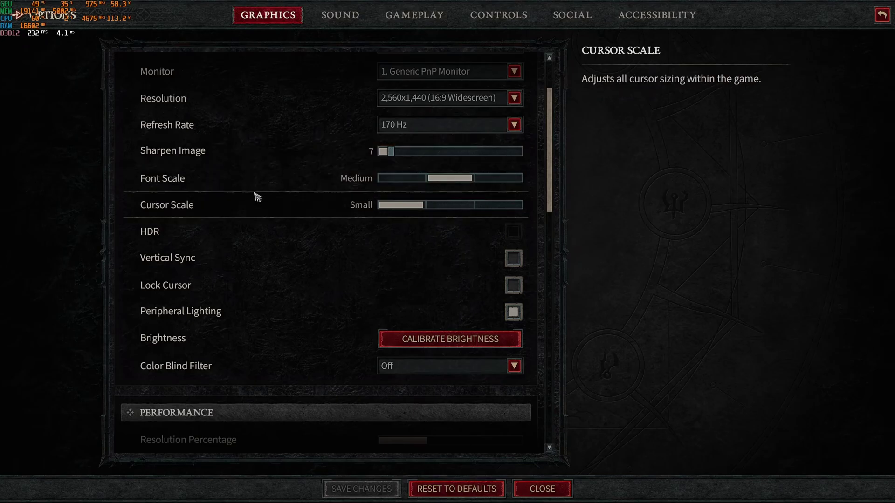
{"action": "scroll", "coordinate": [212, 219], "scroll_direction": "down", "scroll_amount": 1}
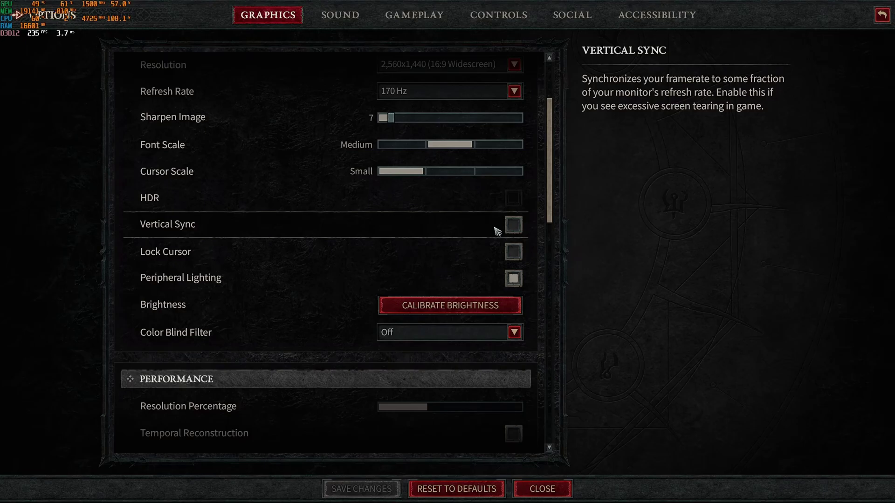
{"action": "scroll", "coordinate": [397, 245], "scroll_direction": "down", "scroll_amount": 5}
{"action": "scroll", "coordinate": [377, 290], "scroll_direction": "down", "scroll_amount": 2}
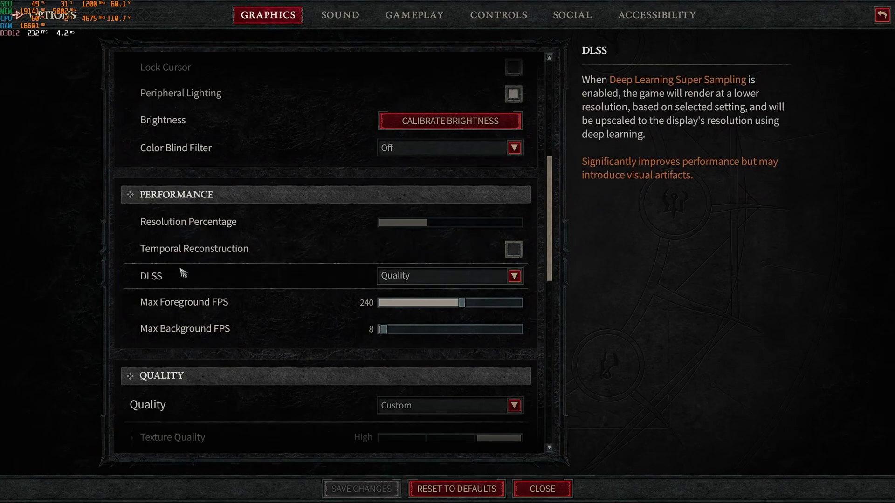
Step: Change the DLSS mode from Quality to Off and acknowledge the disconnect message
{"action": "left_click", "coordinate": [401, 276]}
{"action": "left_click", "coordinate": [400, 379]}
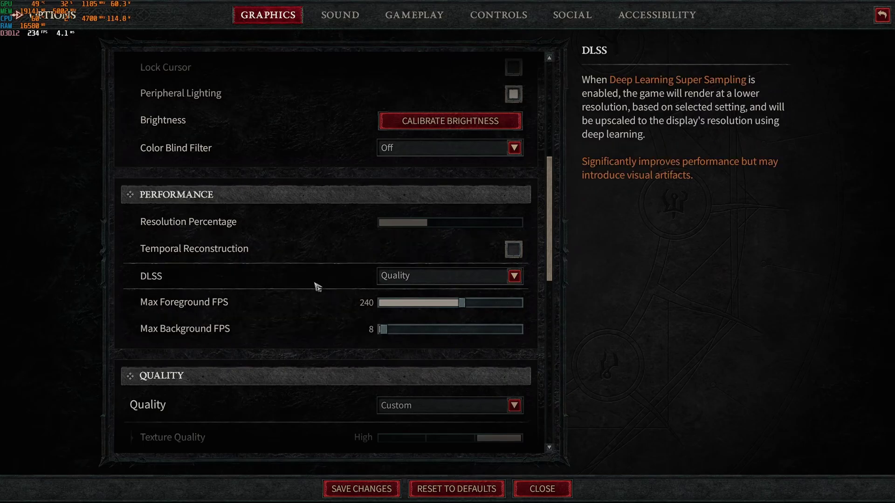
{"action": "left_click", "coordinate": [427, 285]}
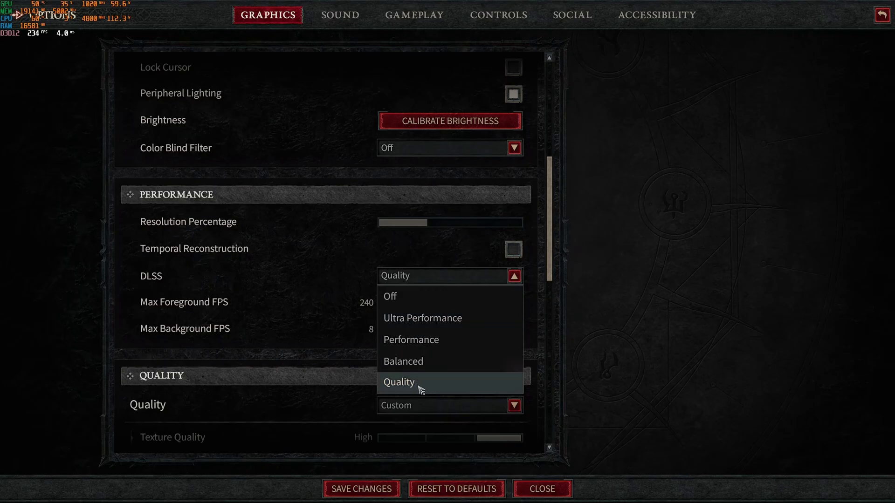
{"action": "left_click", "coordinate": [408, 304]}
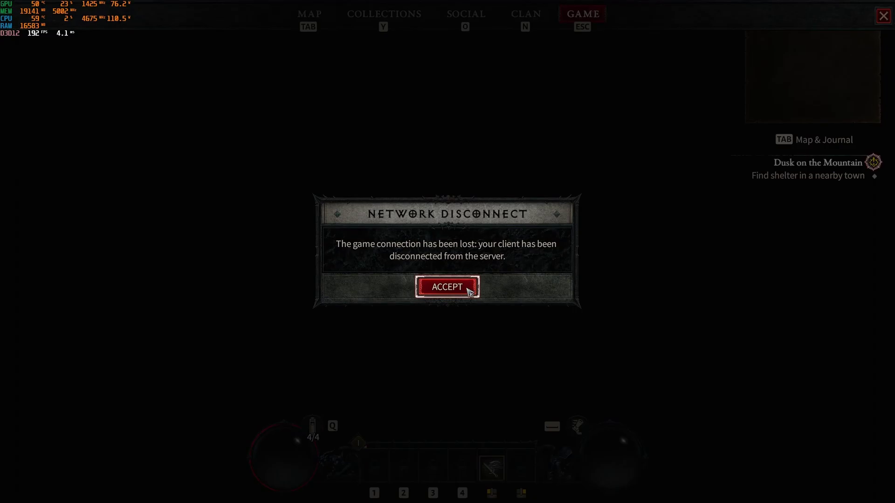
{"action": "left_click", "coordinate": [469, 290]}
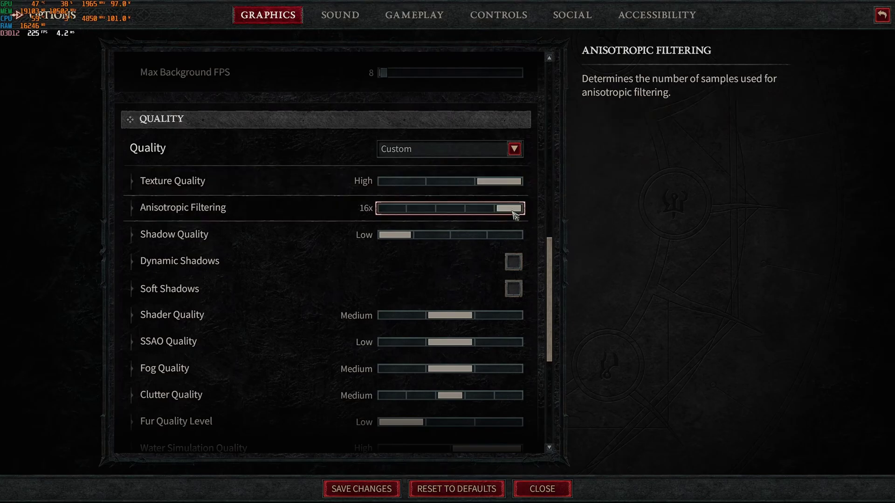
{"action": "left_click", "coordinate": [452, 182]}
{"action": "left_click", "coordinate": [459, 207]}
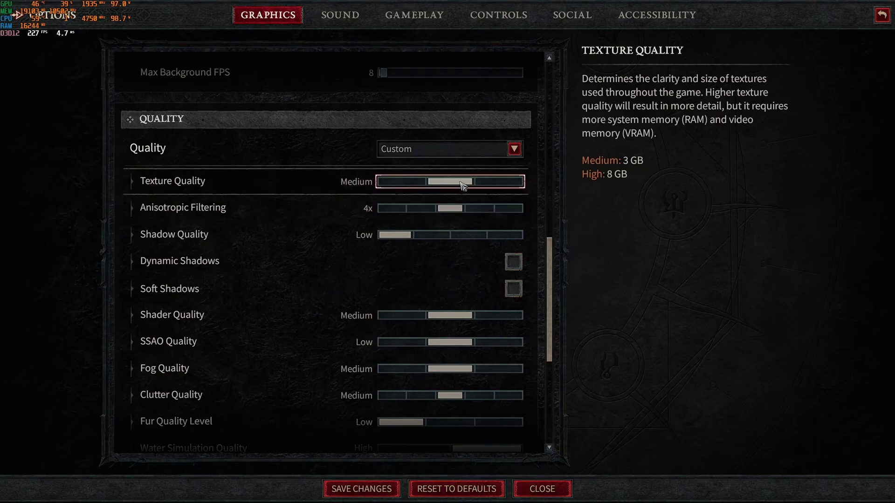
{"action": "left_click", "coordinate": [400, 182]}
{"action": "left_click", "coordinate": [416, 208]}
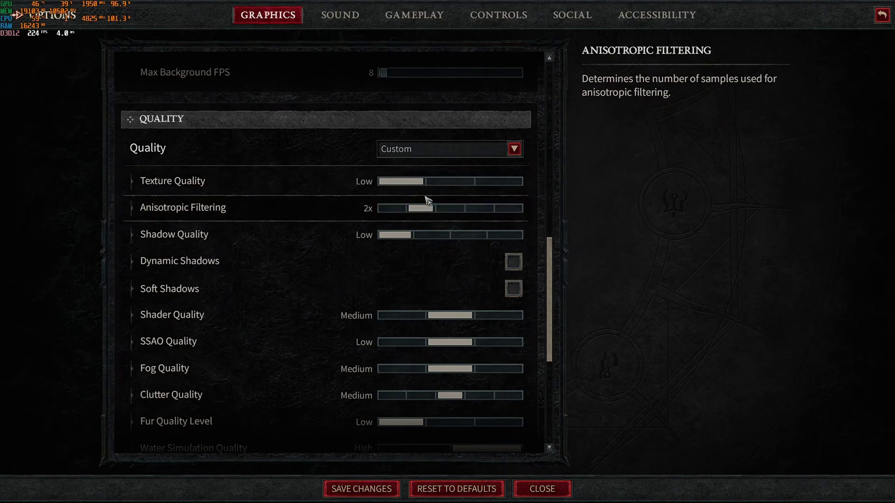
{"action": "left_click", "coordinate": [520, 186]}
{"action": "left_click", "coordinate": [475, 208]}
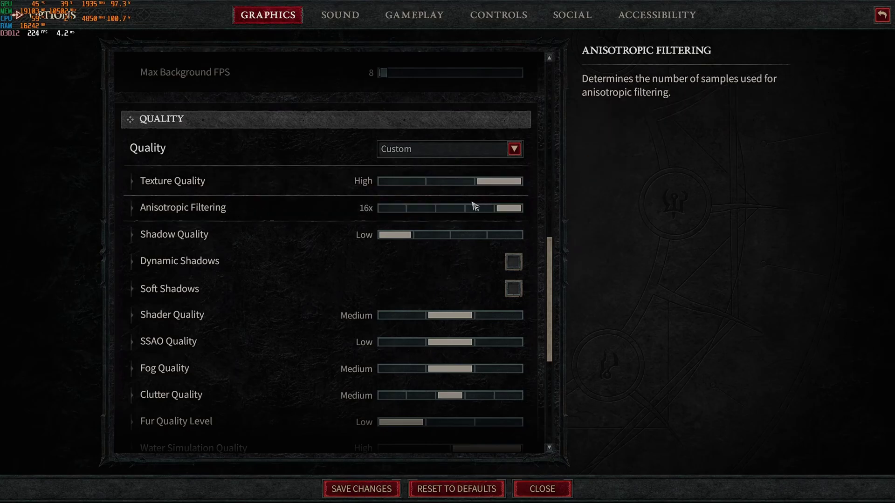
{"action": "scroll", "coordinate": [447, 215], "scroll_direction": "down", "scroll_amount": 2}
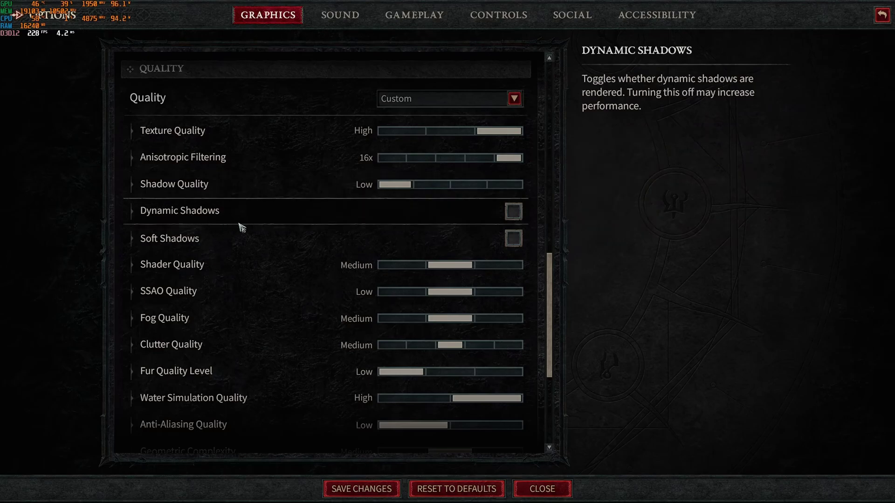
{"action": "scroll", "coordinate": [294, 230], "scroll_direction": "down", "scroll_amount": 2}
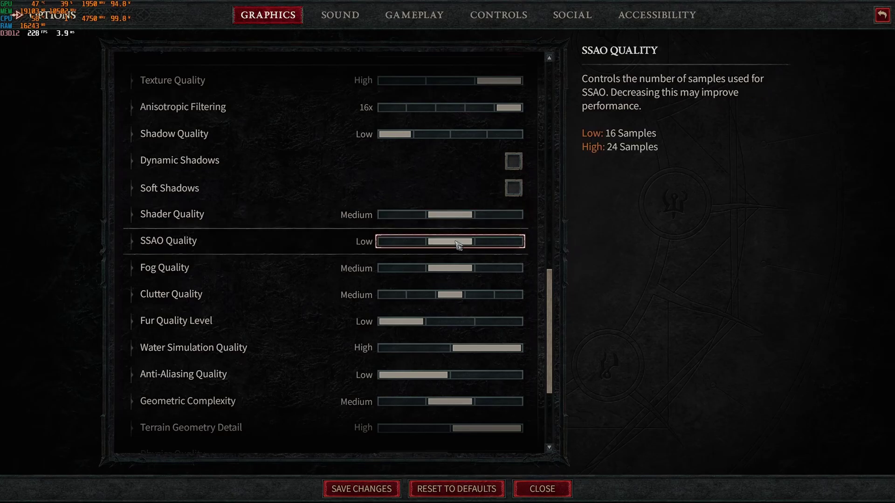
{"action": "left_click", "coordinate": [413, 245]}
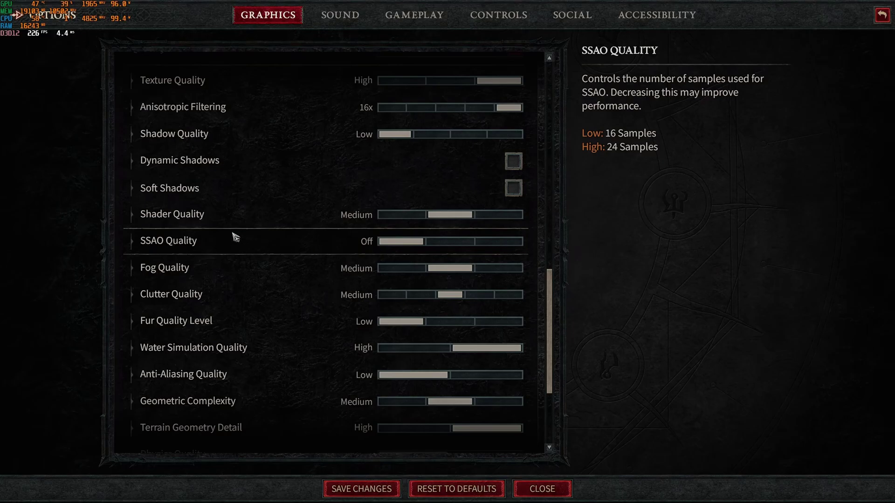
{"action": "left_click", "coordinate": [442, 243]}
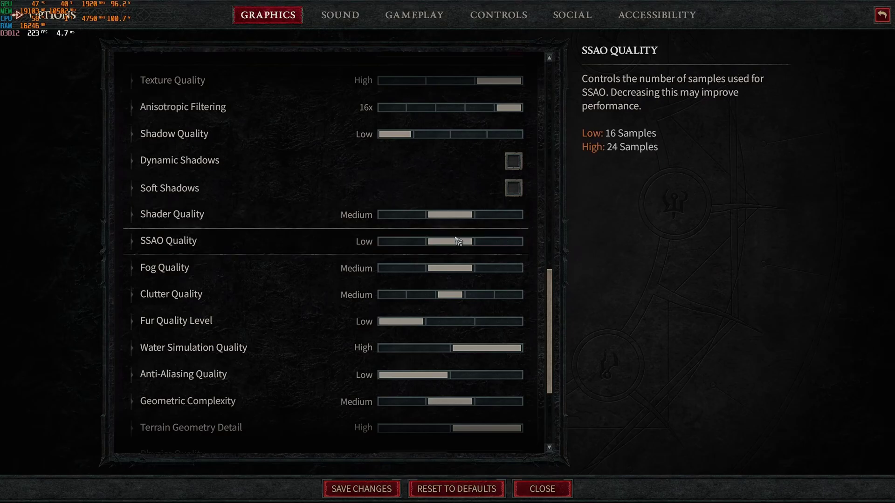
{"action": "scroll", "coordinate": [373, 227], "scroll_direction": "down", "scroll_amount": 1}
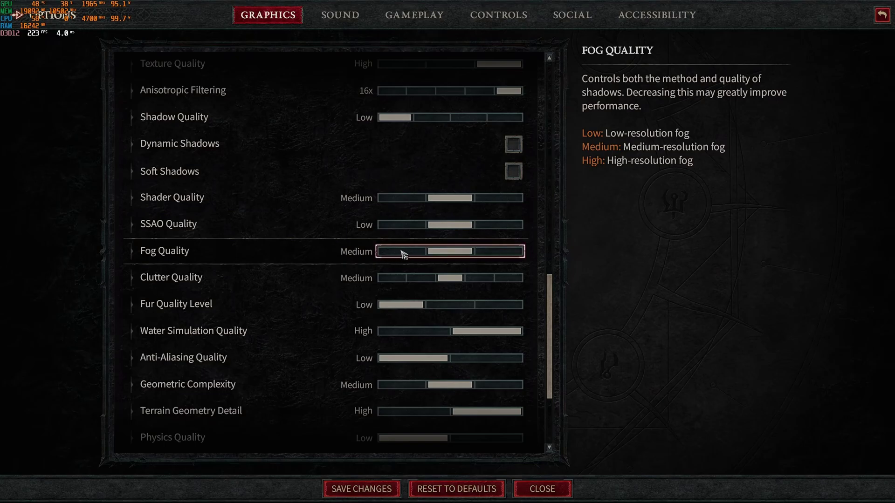
{"action": "scroll", "coordinate": [399, 254], "scroll_direction": "down", "scroll_amount": 1}
{"action": "scroll", "coordinate": [399, 260], "scroll_direction": "down", "scroll_amount": 2}
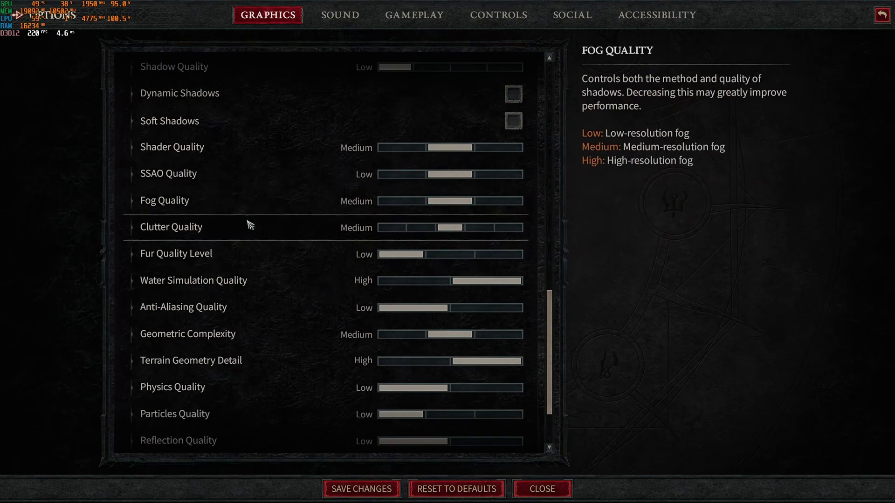
{"action": "mouse_move", "coordinate": [431, 227]}
{"action": "left_mouse_down"}
{"action": "mouse_move", "coordinate": [387, 226]}
{"action": "mouse_move", "coordinate": [422, 234]}
{"action": "left_mouse_up"}
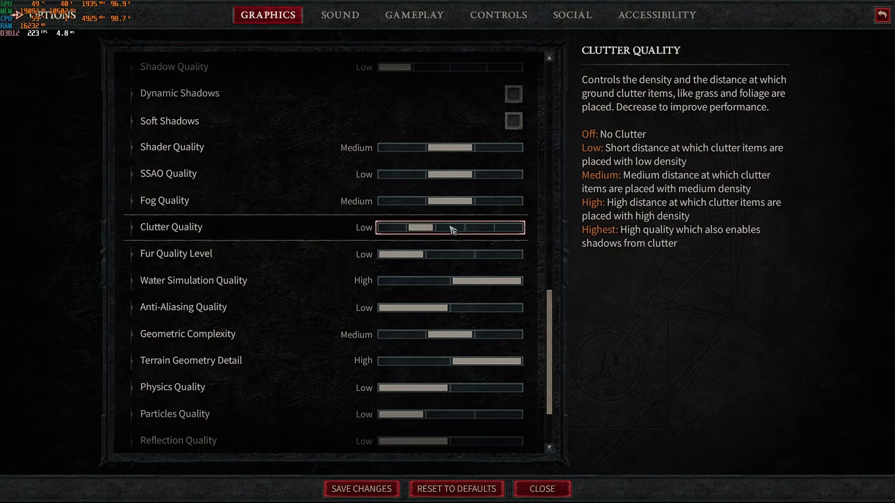
{"action": "left_click", "coordinate": [439, 231]}
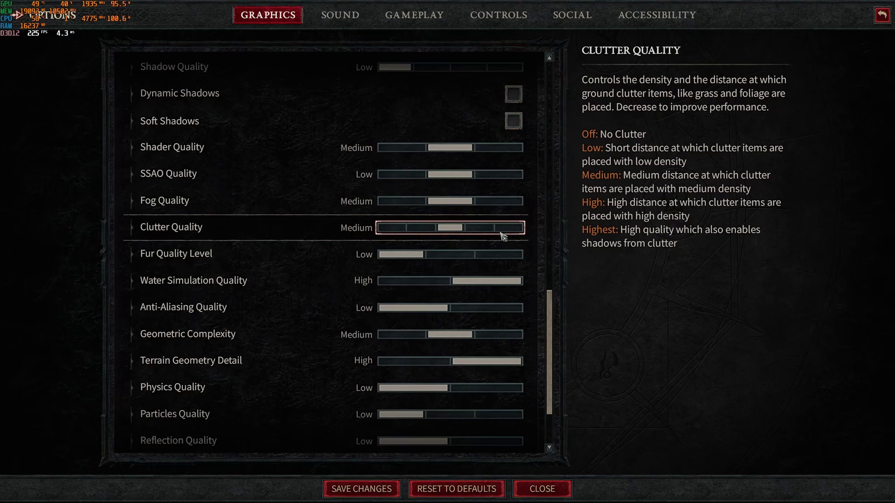
{"action": "scroll", "coordinate": [438, 233], "scroll_direction": "down", "scroll_amount": 2}
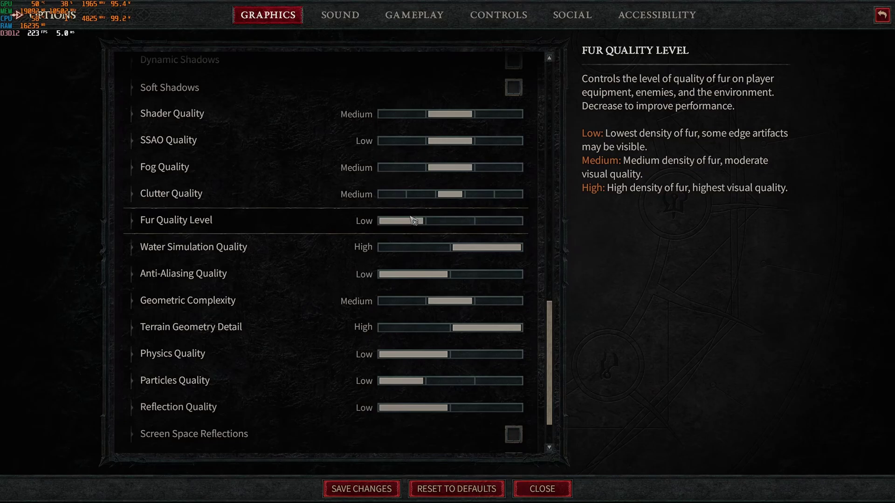
{"action": "scroll", "coordinate": [260, 239], "scroll_direction": "down", "scroll_amount": 1}
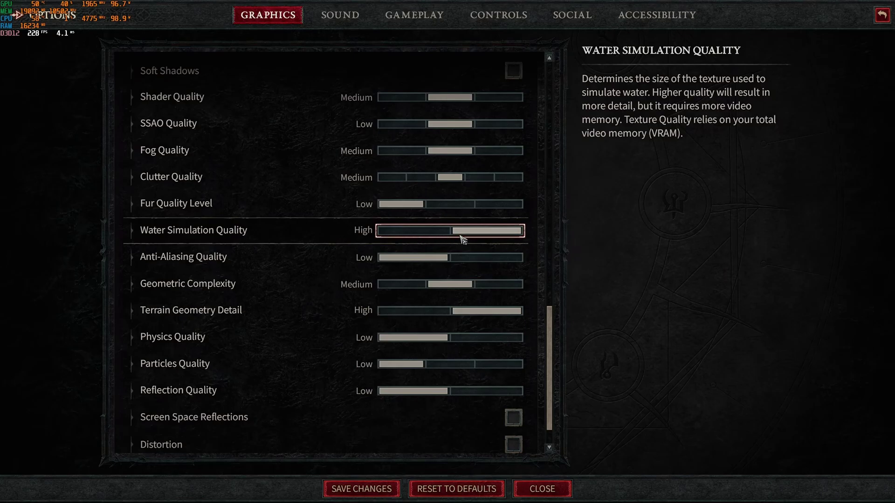
{"action": "scroll", "coordinate": [495, 235], "scroll_direction": "down", "scroll_amount": 1}
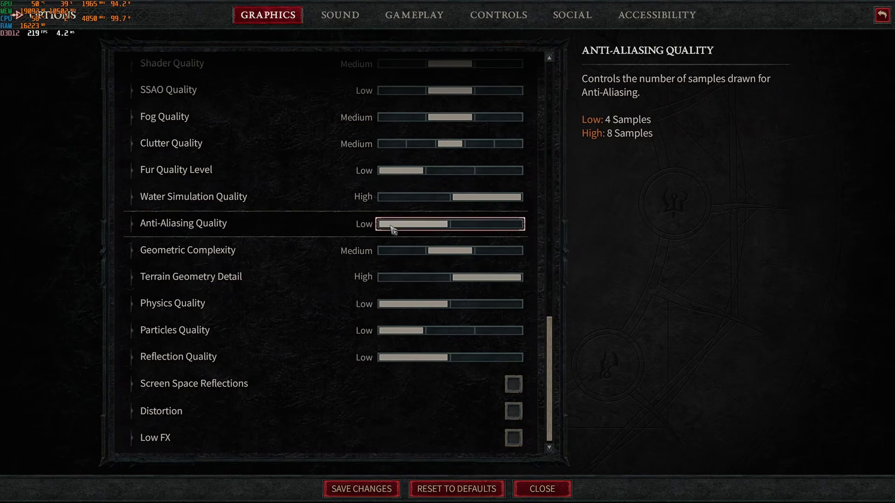
{"action": "scroll", "coordinate": [373, 242], "scroll_direction": "down", "scroll_amount": 1}
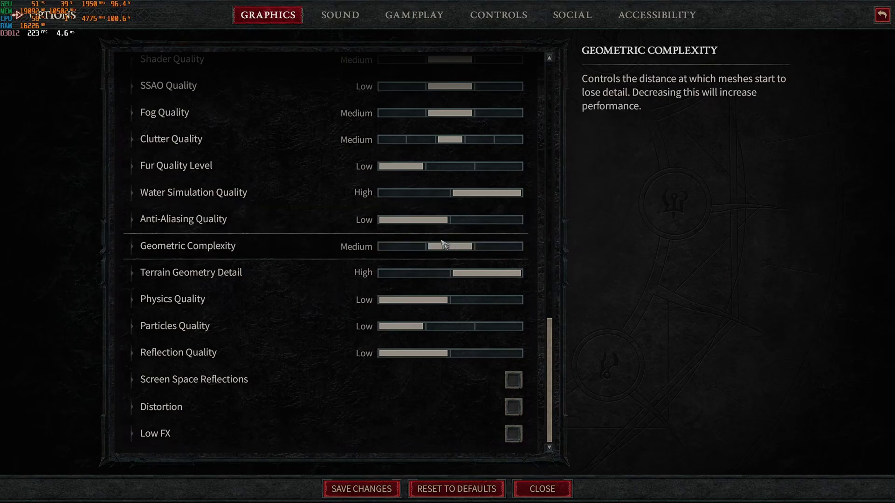
{"action": "left_click", "coordinate": [506, 246]}
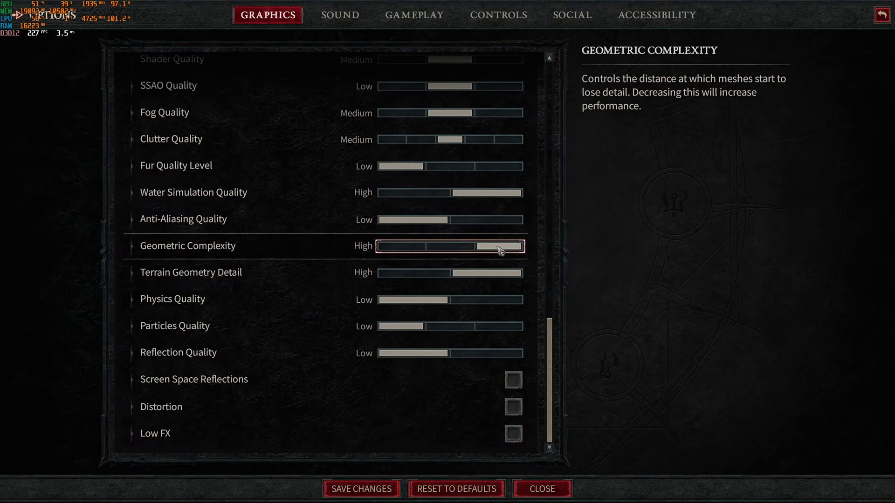
{"action": "left_click", "coordinate": [462, 256]}
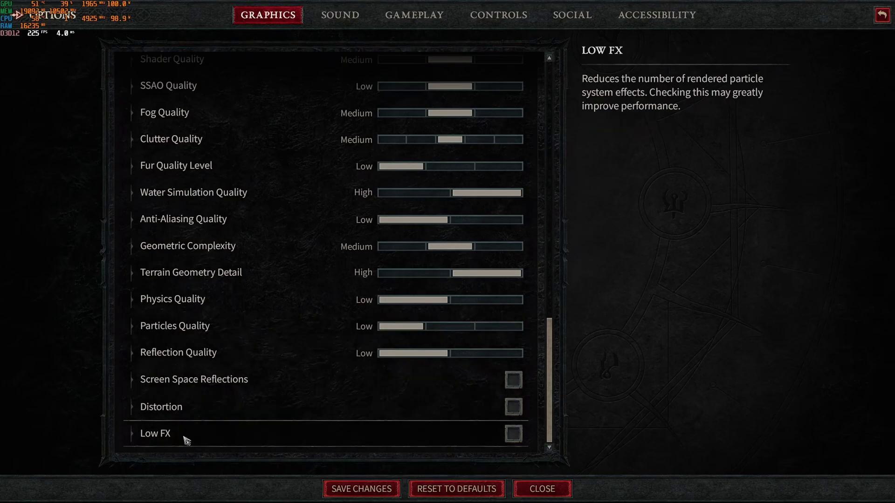
{"action": "left_click", "coordinate": [494, 444]}
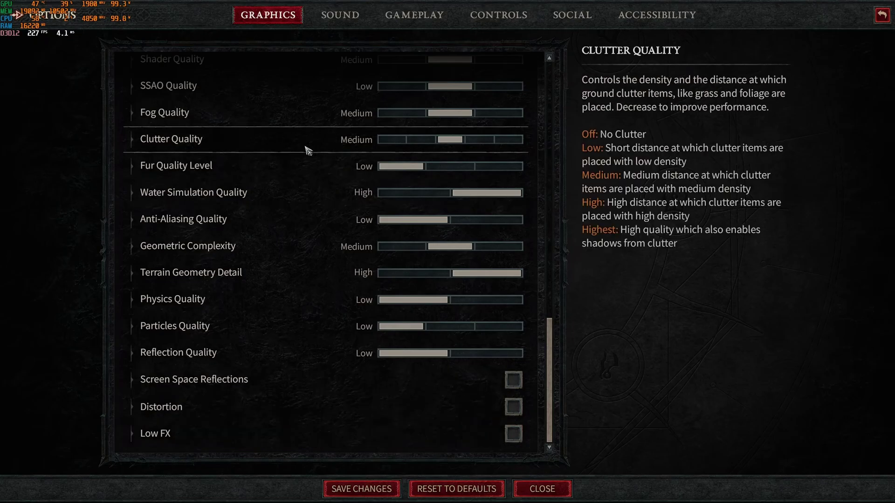
Step: Save the pending graphics changes when switching to the Gameplay settings page
{"action": "left_click", "coordinate": [416, 18]}
{"action": "key", "text": "Return"}
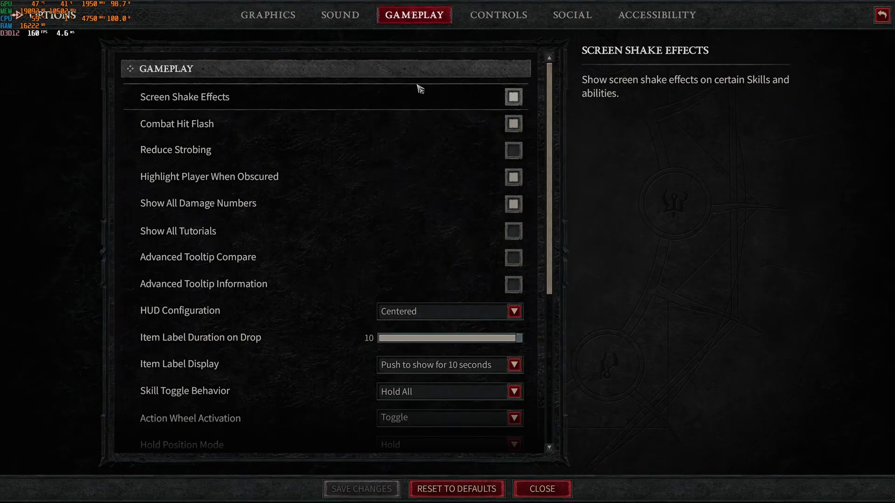